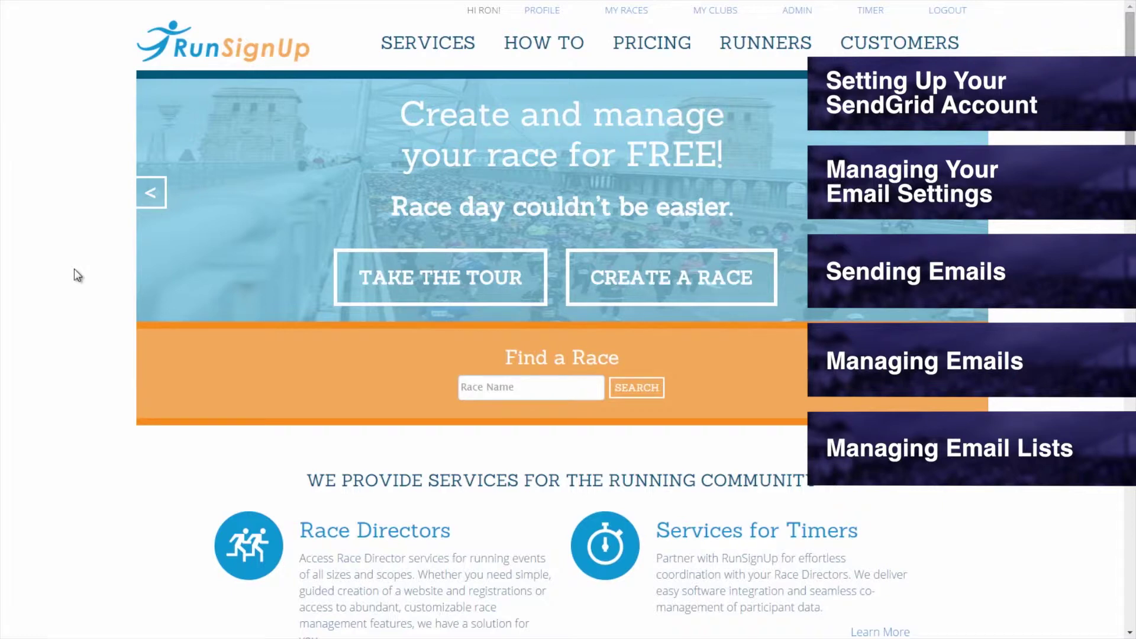
- Go to the My Races page from the RunSignUp home page
{"action": "left_click", "coordinate": [612, 17]}
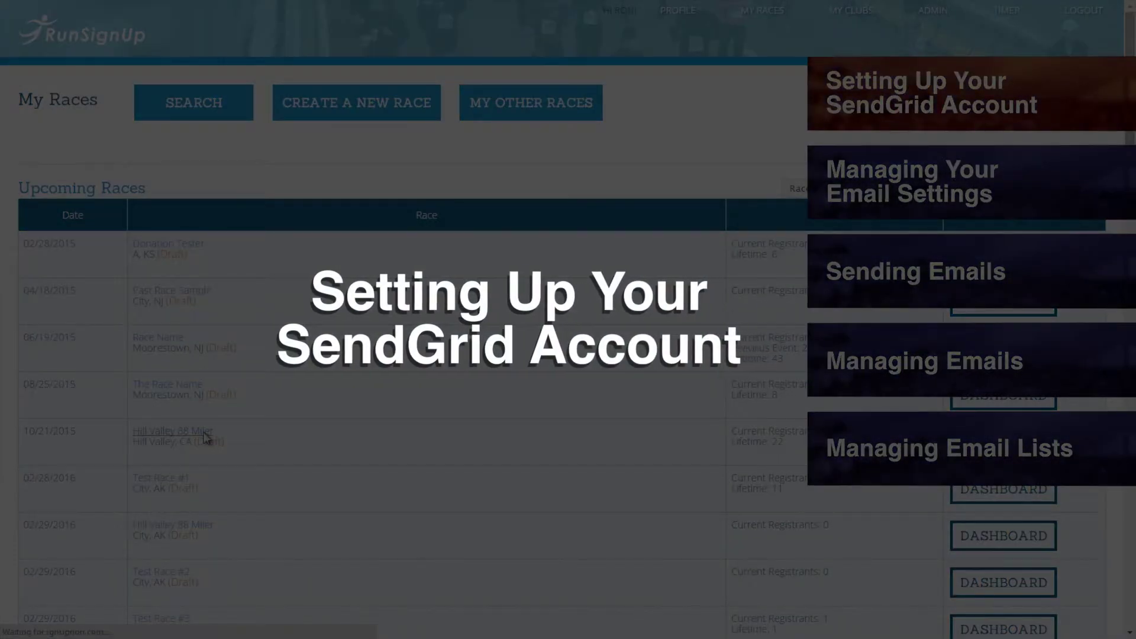
- Open Hill Valley 88 Miler's Manage Email Settings and review the SendGrid Account Setup form
{"action": "left_click", "coordinate": [205, 438]}
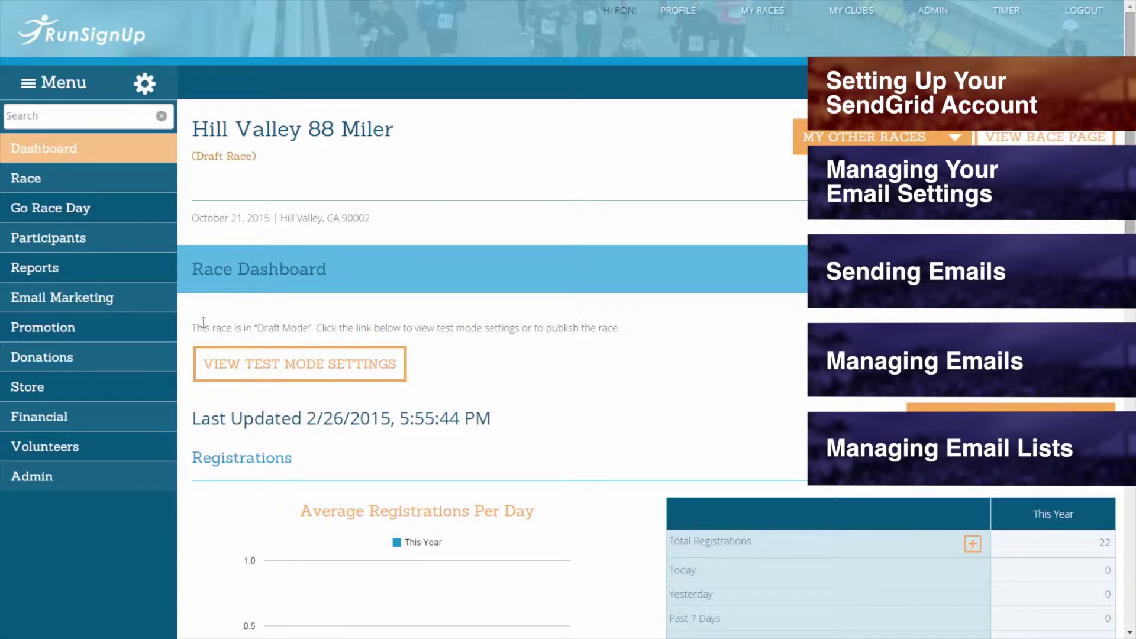
{"action": "left_click", "coordinate": [153, 308]}
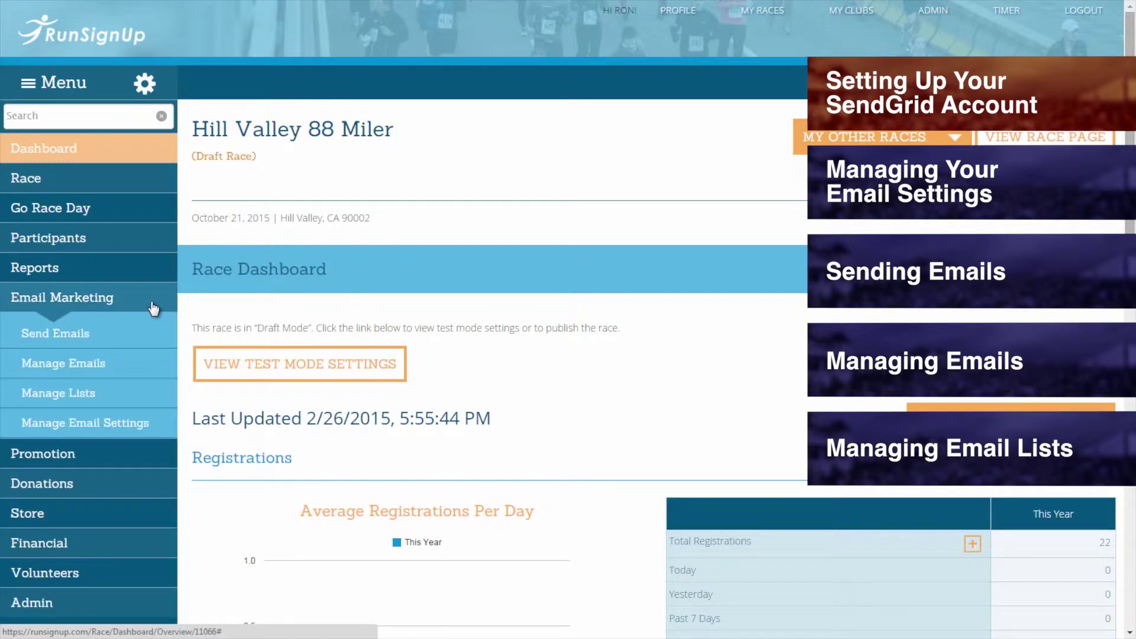
{"action": "left_click", "coordinate": [114, 423]}
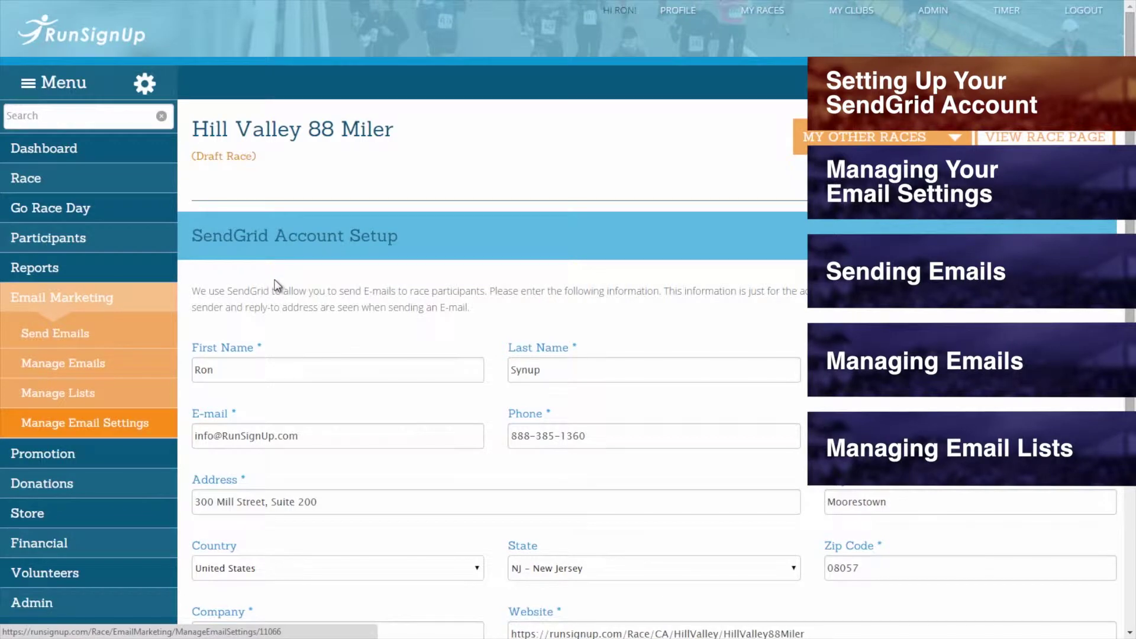
{"action": "scroll", "coordinate": [274, 278], "scroll_direction": "down", "scroll_amount": 1}
{"action": "scroll", "coordinate": [274, 279], "scroll_direction": "down", "scroll_amount": 1}
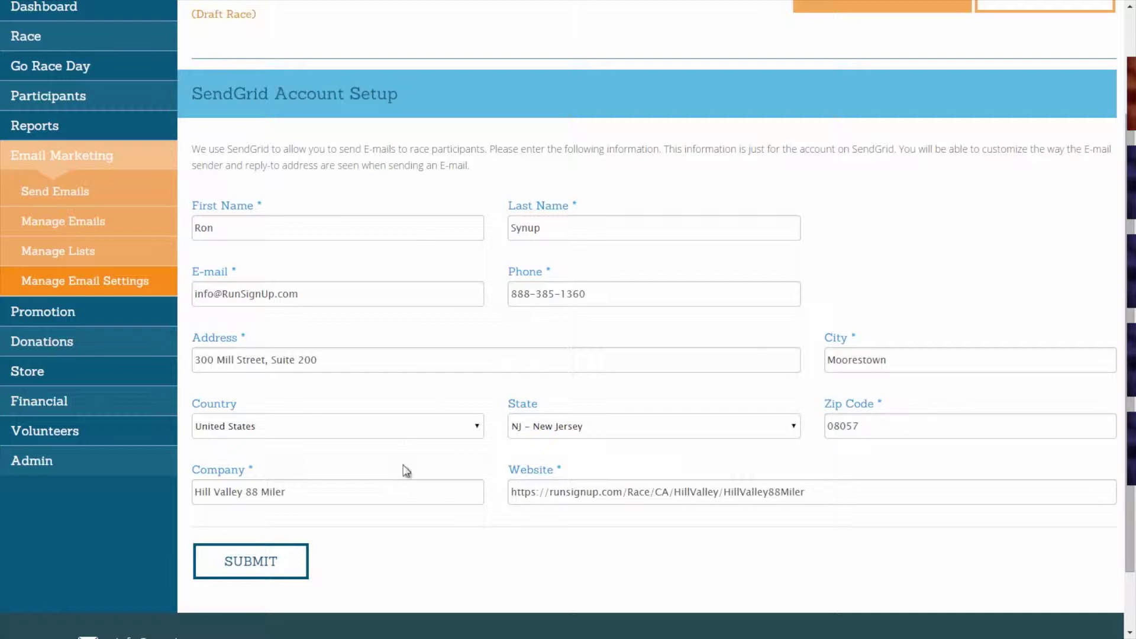
{"action": "scroll", "coordinate": [625, 471], "scroll_direction": "down", "scroll_amount": 2}
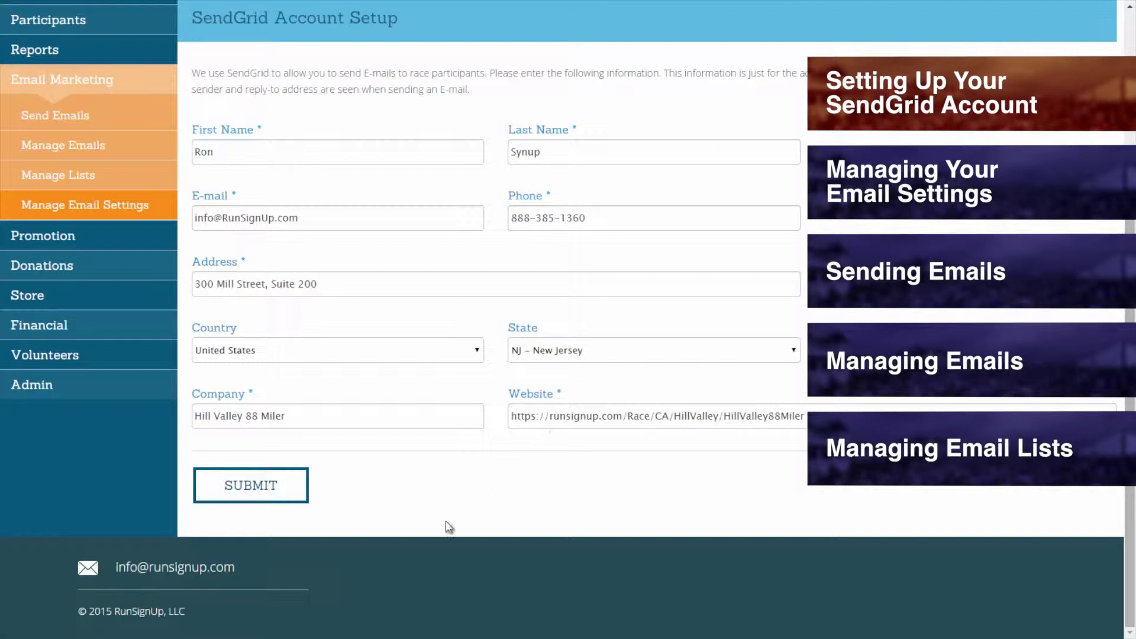
- Submit the SendGrid account details and return to Manage Email Settings
{"action": "left_click", "coordinate": [247, 496]}
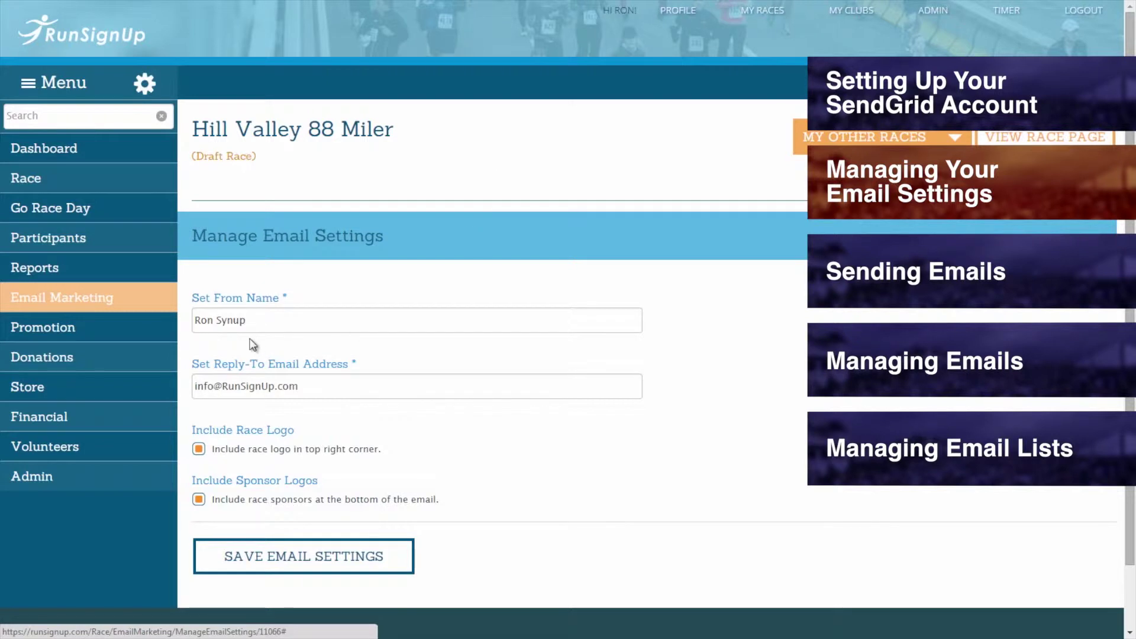
{"action": "left_click", "coordinate": [156, 304]}
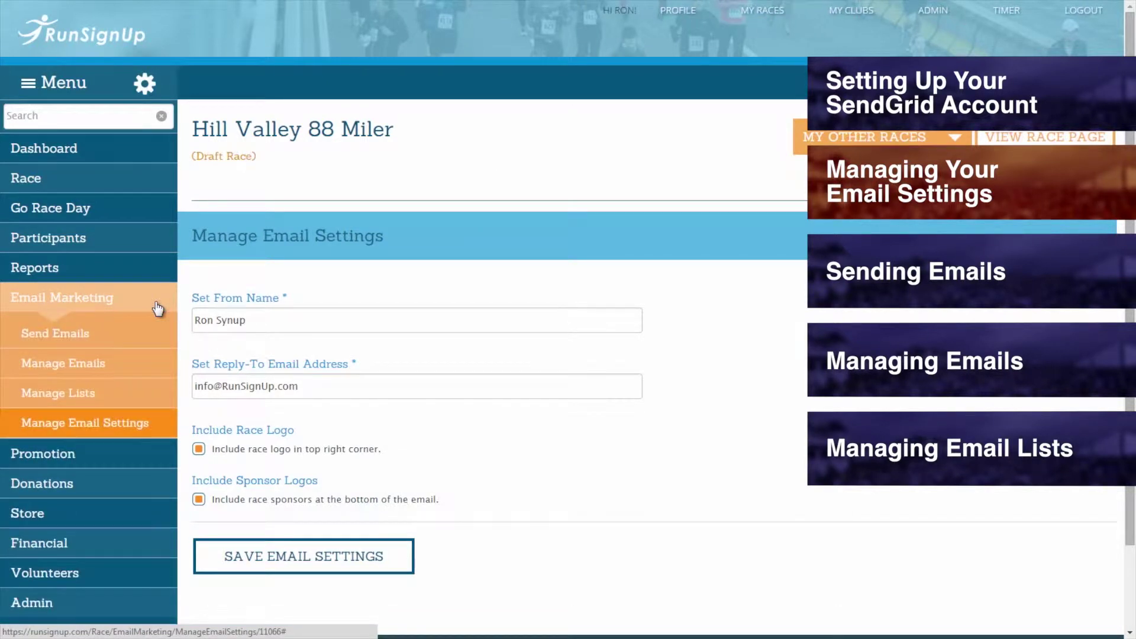
{"action": "left_click", "coordinate": [113, 422]}
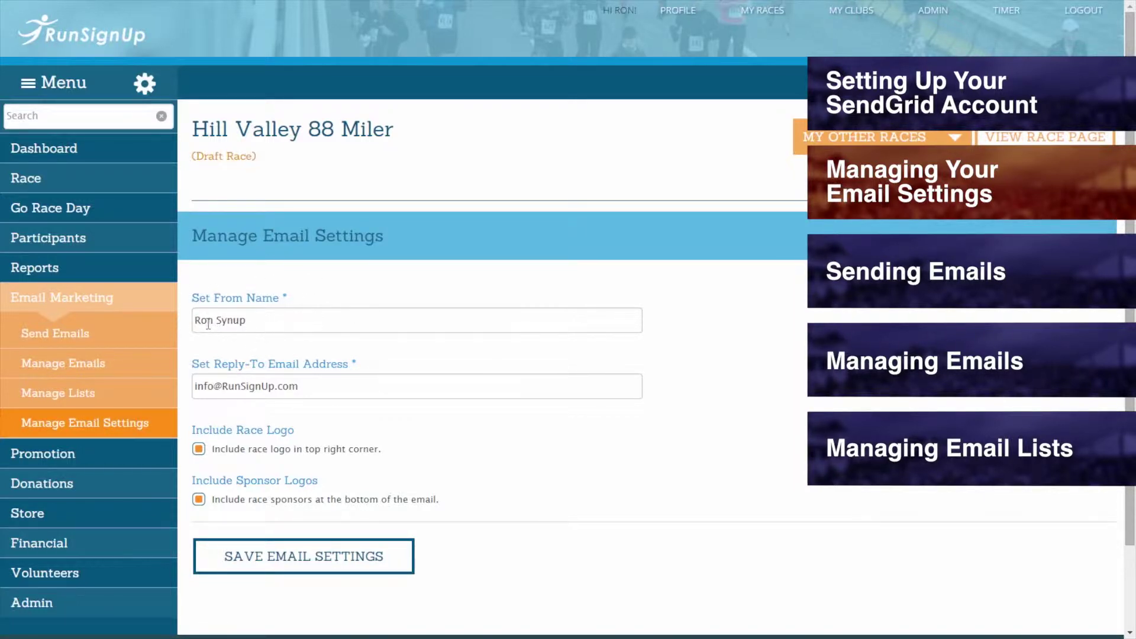
- Check the From Name and Reply-To values by selecting and deselecting them
{"action": "left_click_drag", "start_coordinate": [251, 320], "coordinate": [194, 321]}
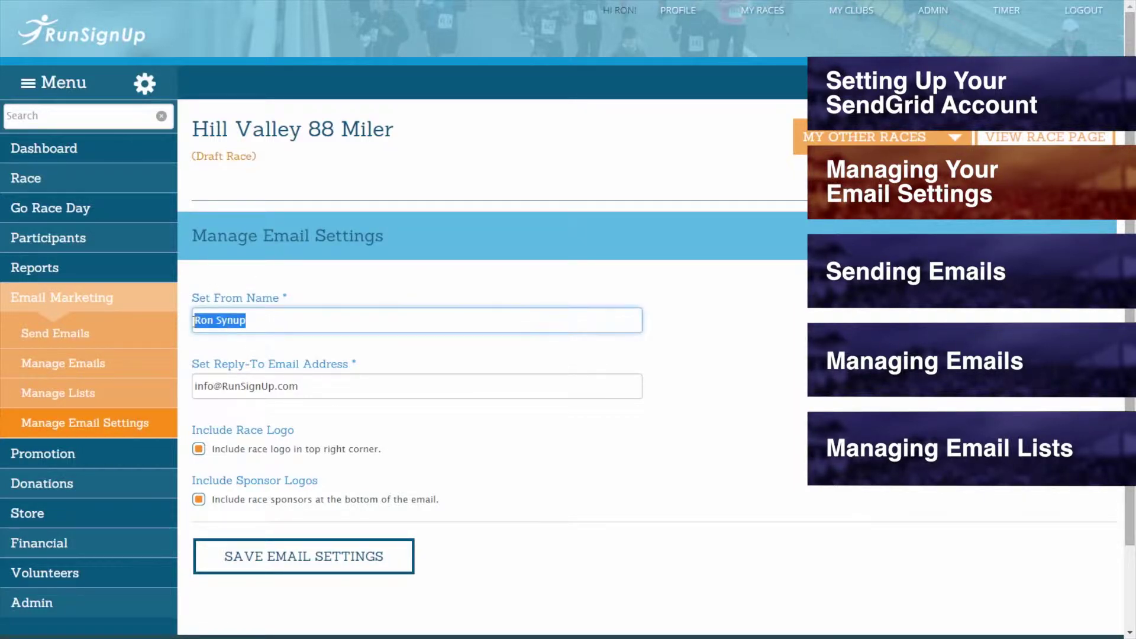
{"action": "left_click", "coordinate": [198, 344]}
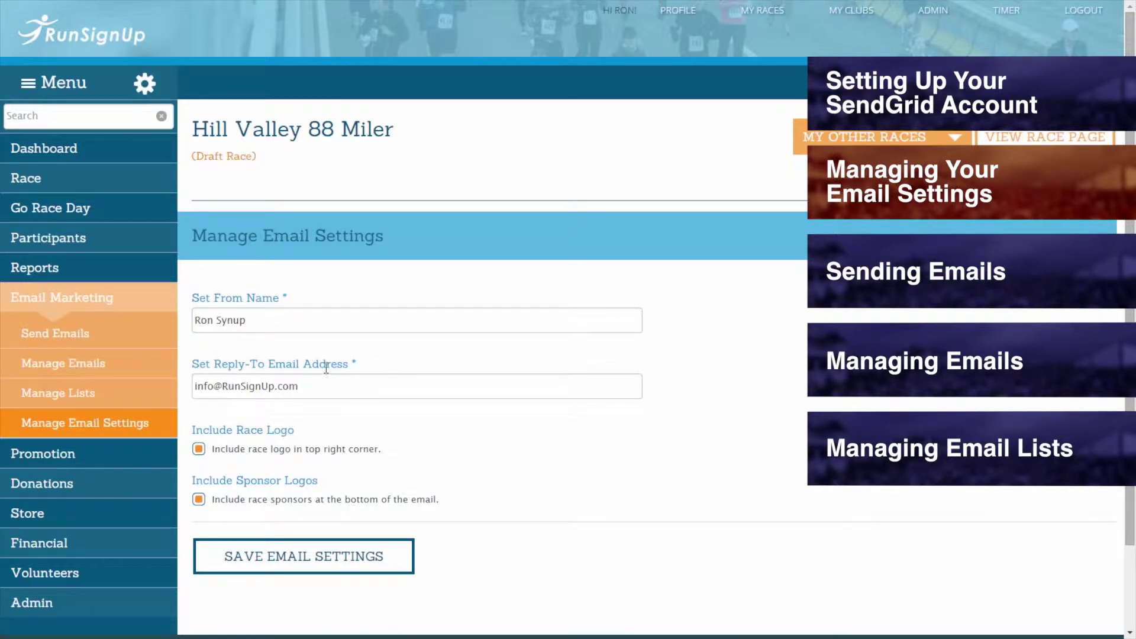
{"action": "left_click_drag", "start_coordinate": [330, 386], "coordinate": [194, 386]}
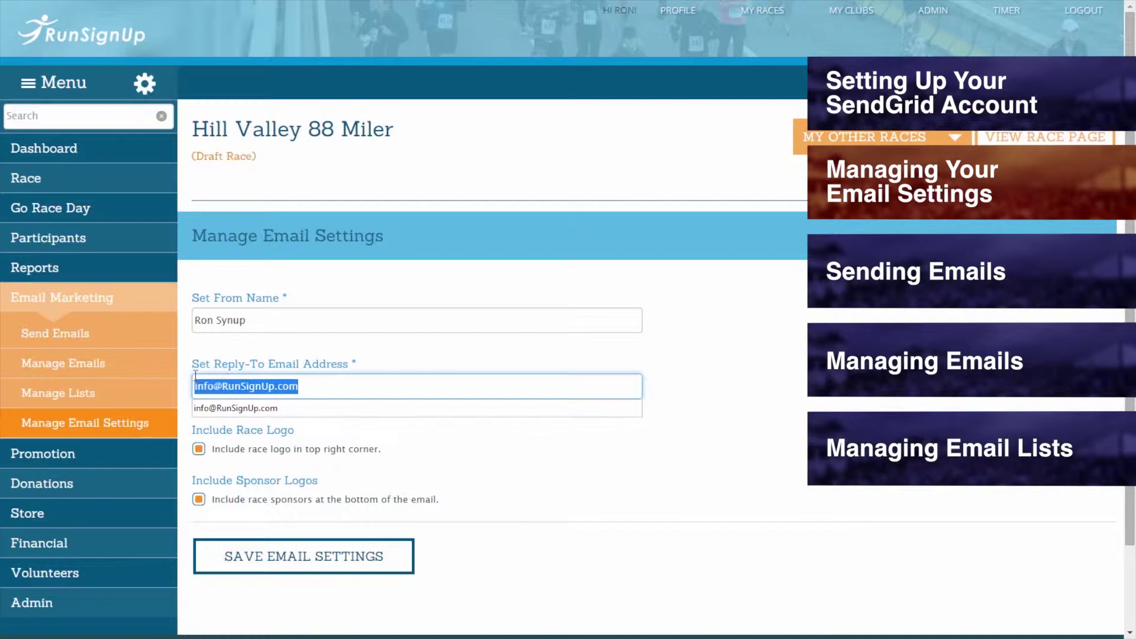
{"action": "left_click", "coordinate": [233, 347]}
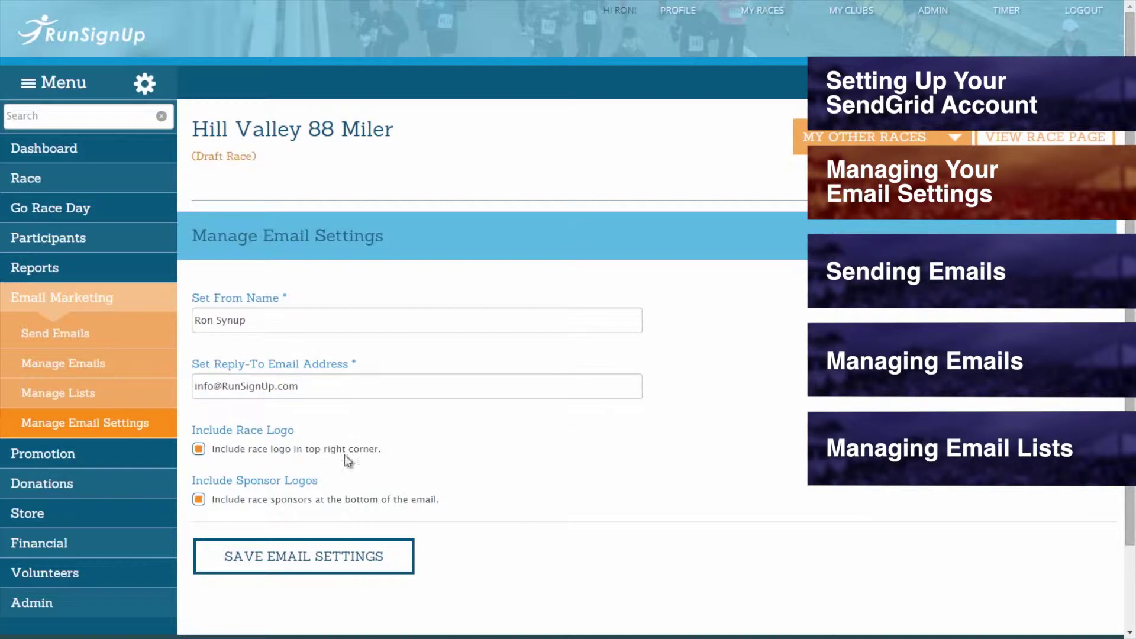
- Keep Include Race Logo and Include Sponsor Logos, view Add Sponsors, and save email settings
{"action": "left_click", "coordinate": [199, 450]}
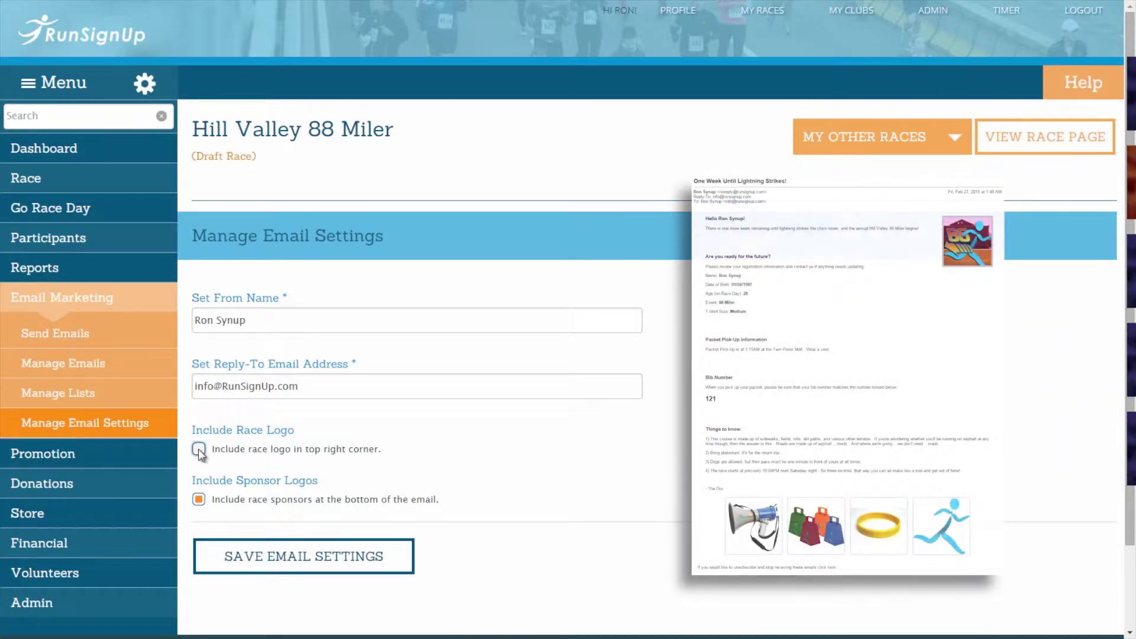
{"action": "left_click", "coordinate": [198, 449]}
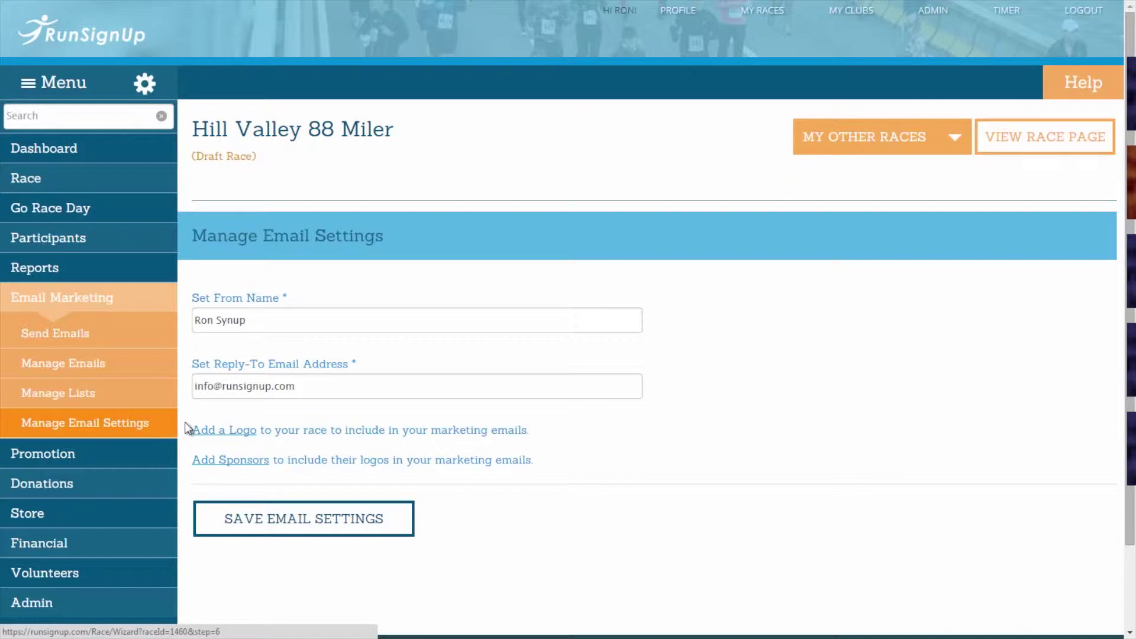
{"action": "left_click", "coordinate": [206, 431]}
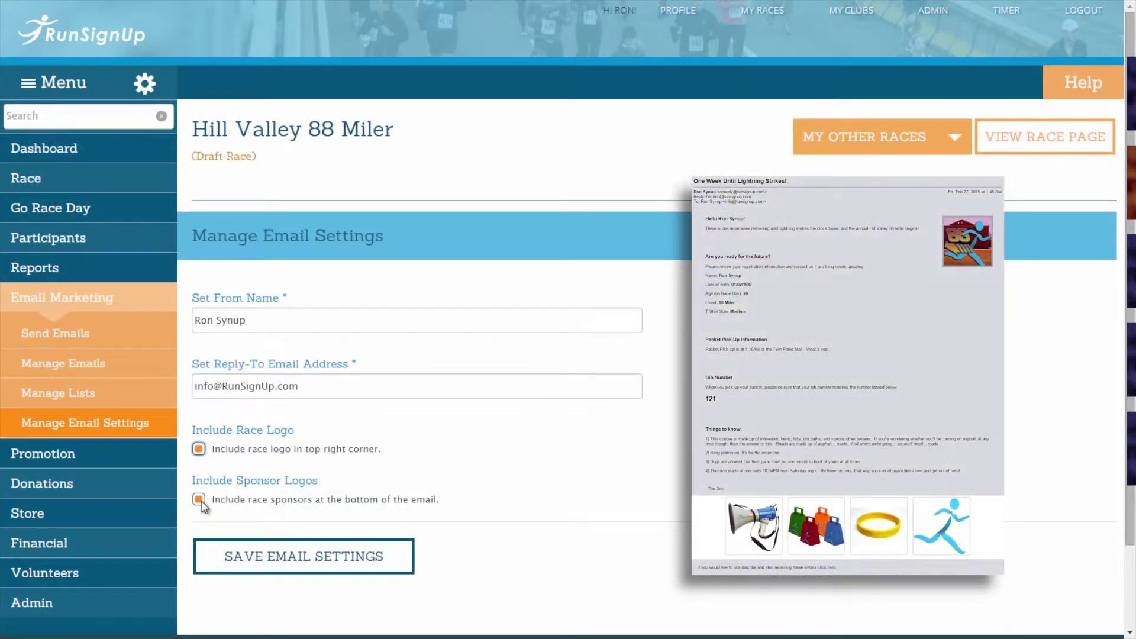
{"action": "left_click", "coordinate": [200, 500]}
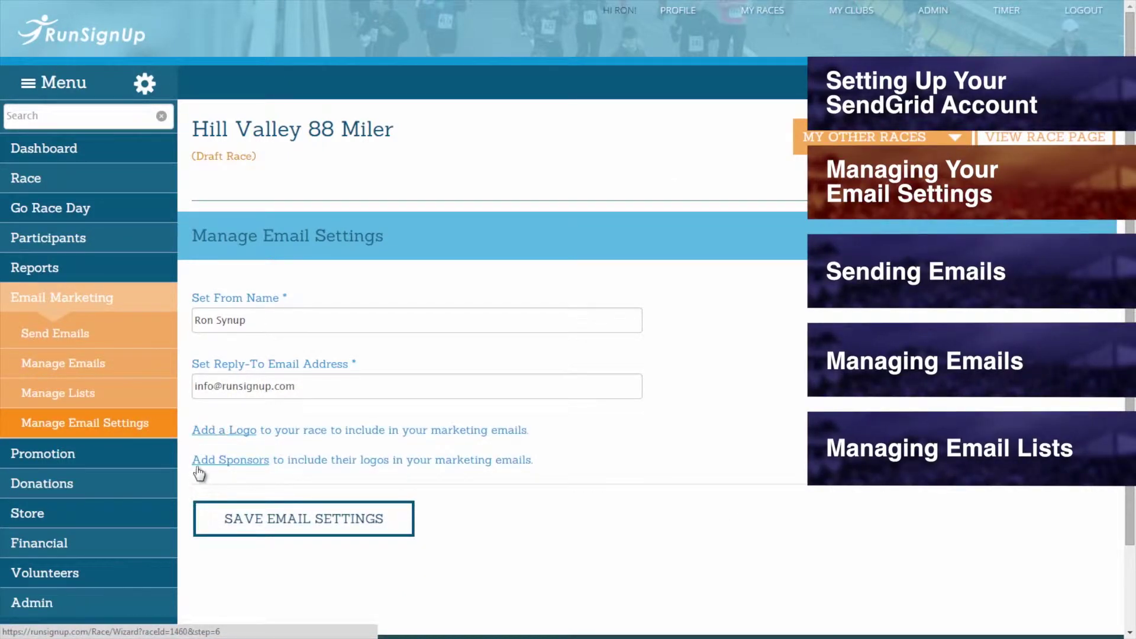
{"action": "left_click", "coordinate": [201, 466]}
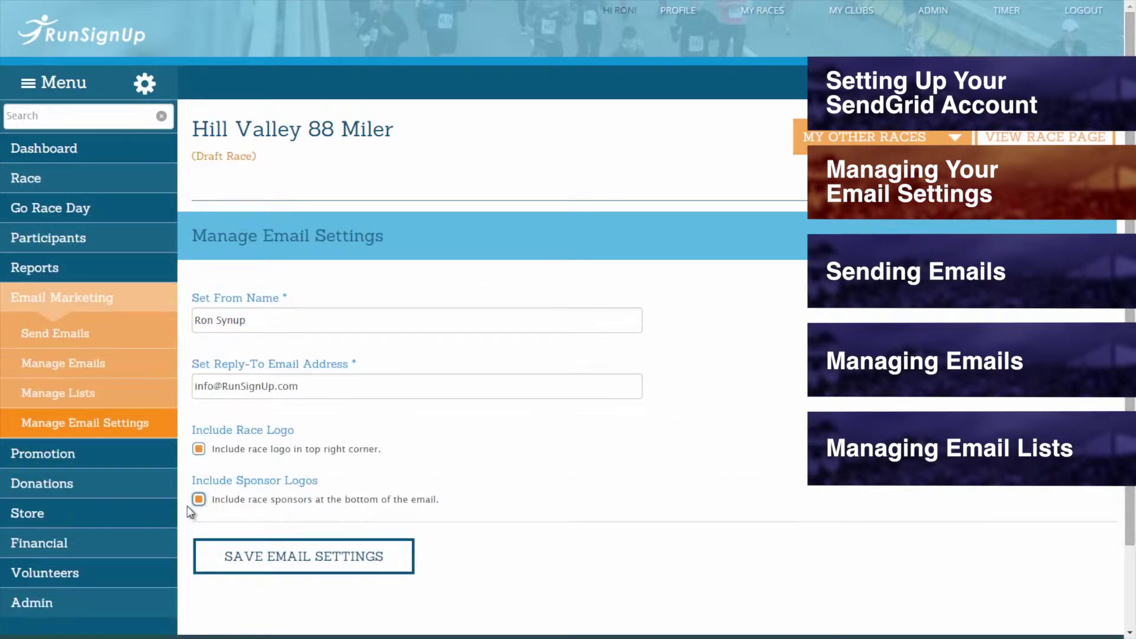
{"action": "left_click", "coordinate": [290, 565]}
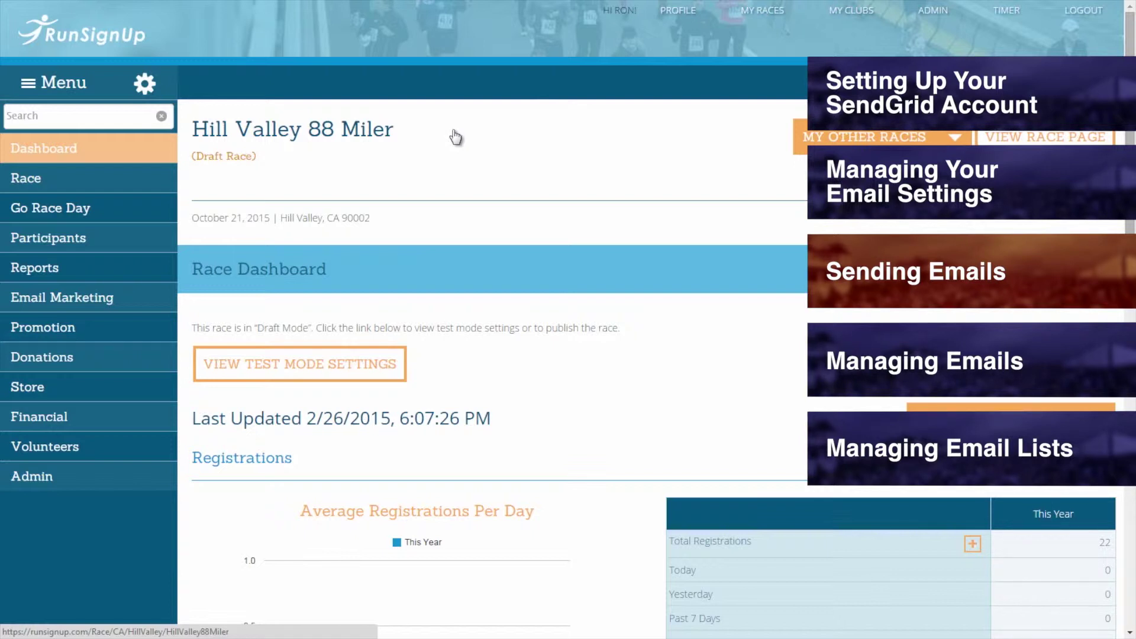
- On Send Emails, select the 88 Miler and 88 Miler (Virtual Run) Participants lists
{"action": "left_click", "coordinate": [158, 308]}
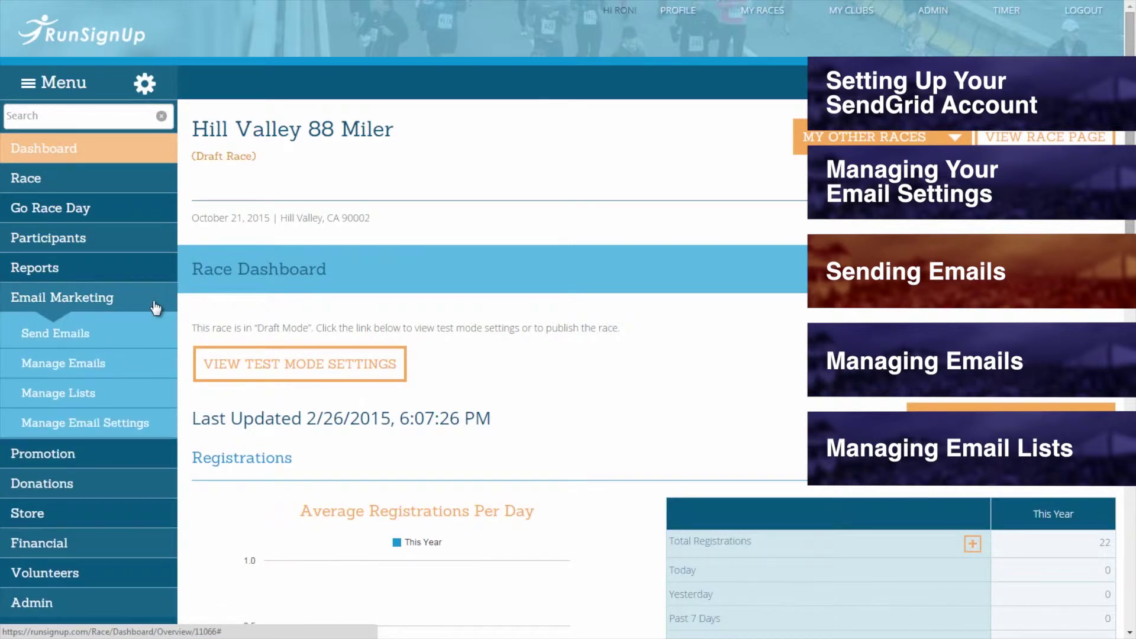
{"action": "left_click", "coordinate": [105, 335]}
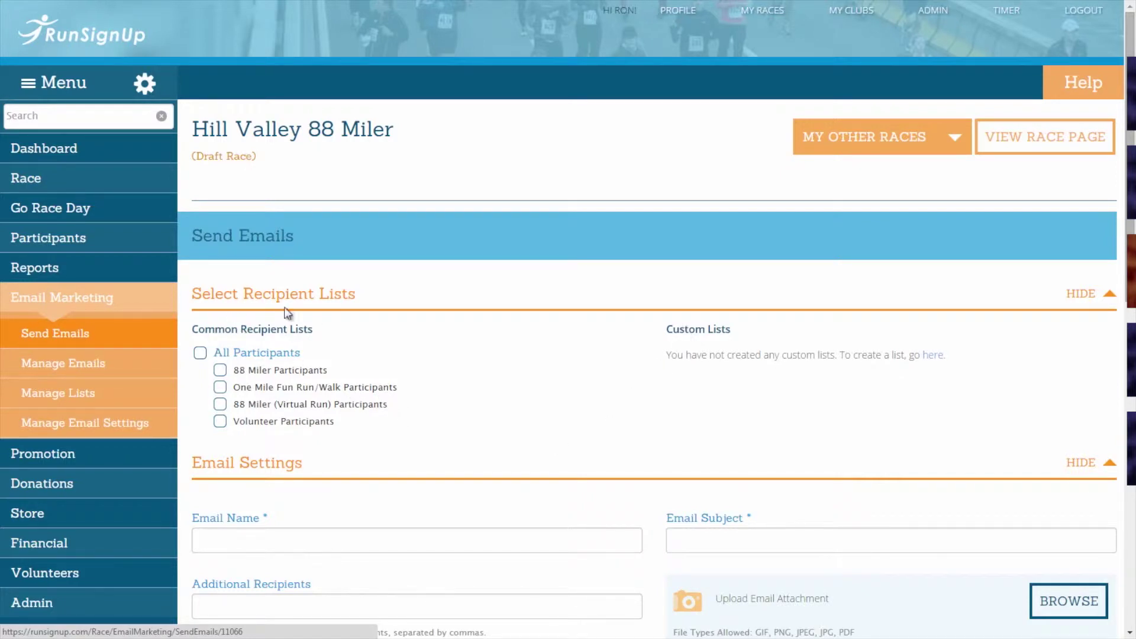
{"action": "left_click", "coordinate": [221, 371]}
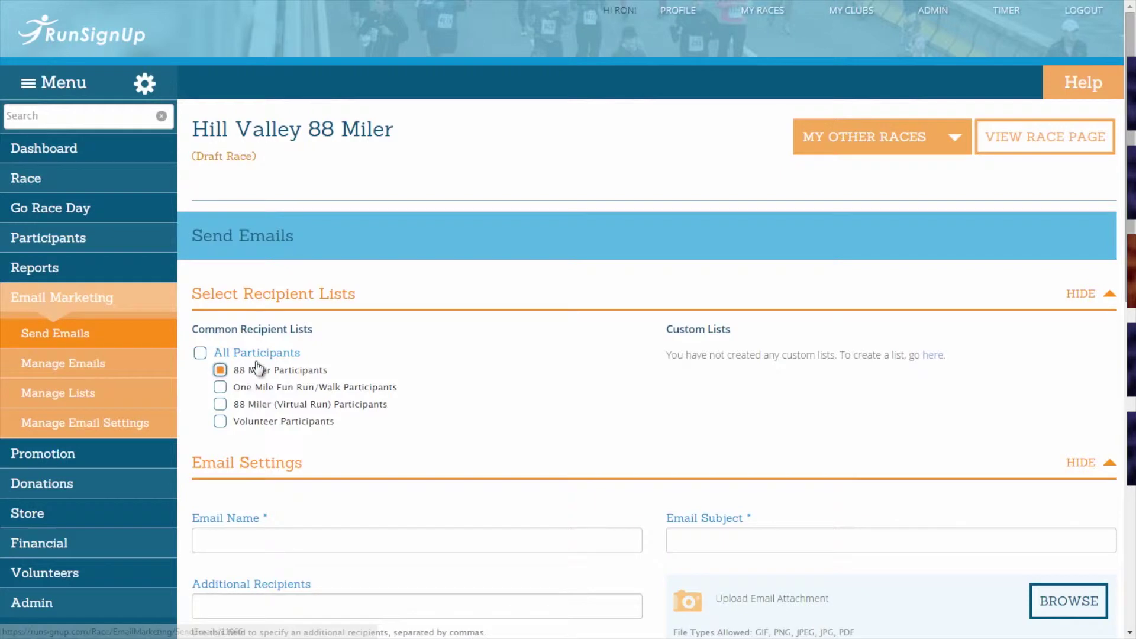
{"action": "left_click", "coordinate": [221, 406]}
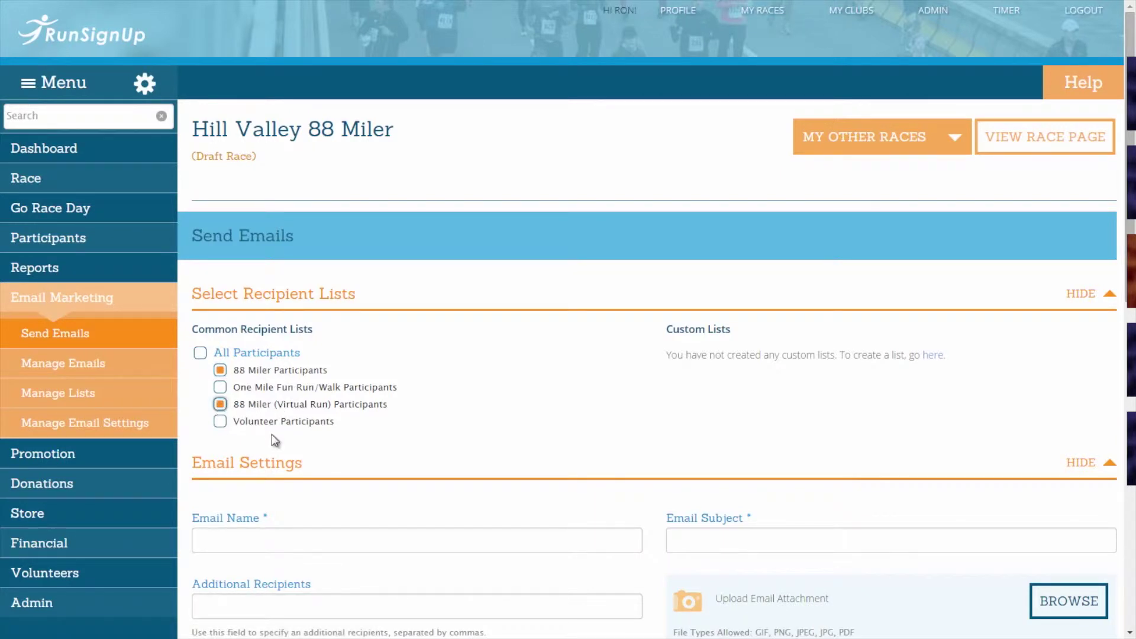
{"action": "left_click", "coordinate": [200, 353]}
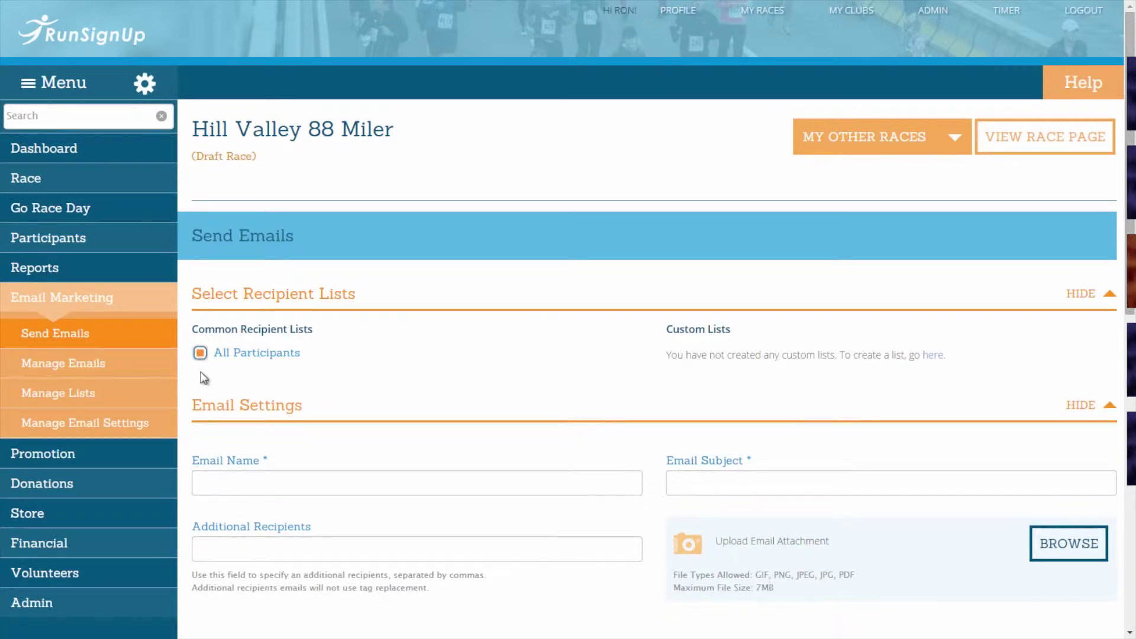
{"action": "left_click", "coordinate": [200, 353]}
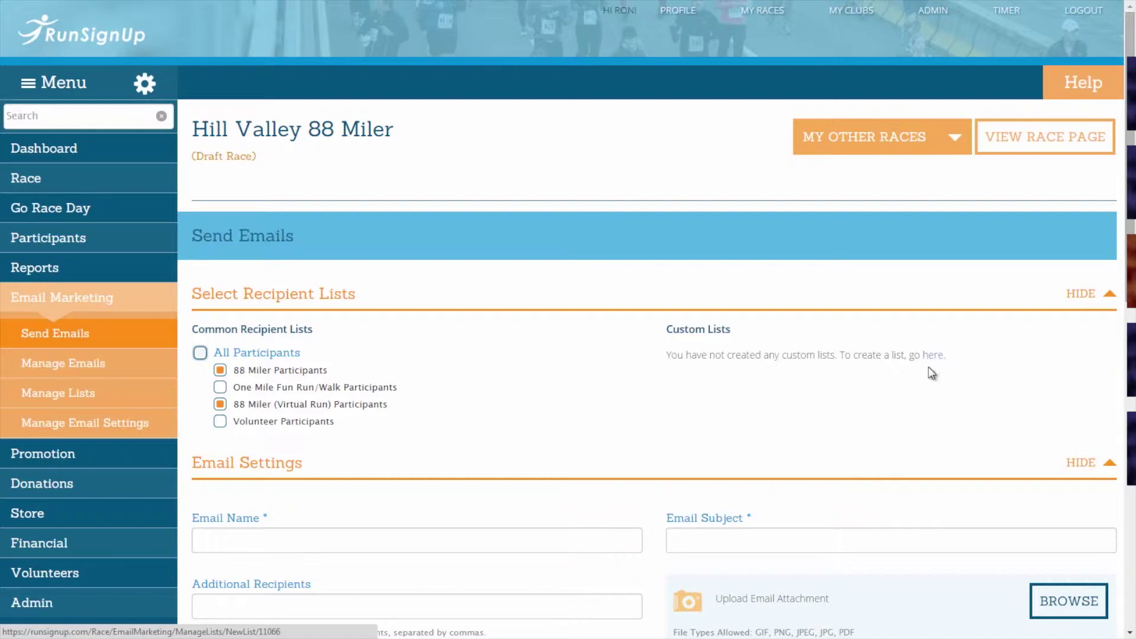
- Leave One Mile Fun Run/Walk unselected and hide the Select Recipient Lists section
{"action": "left_click", "coordinate": [1079, 294]}
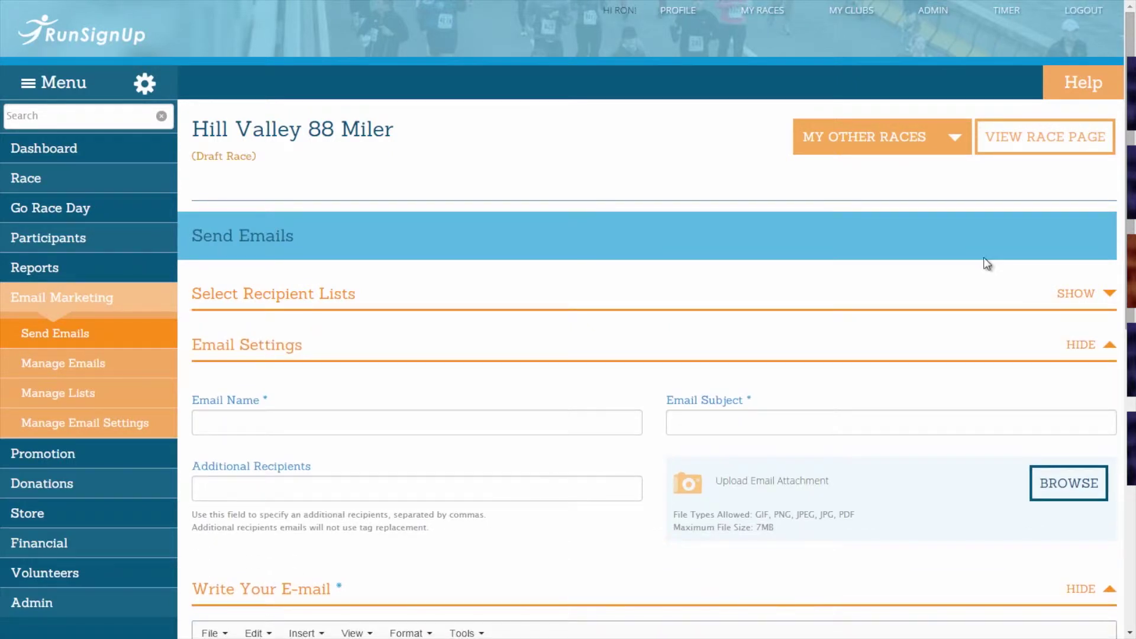
{"action": "left_click", "coordinate": [1078, 296]}
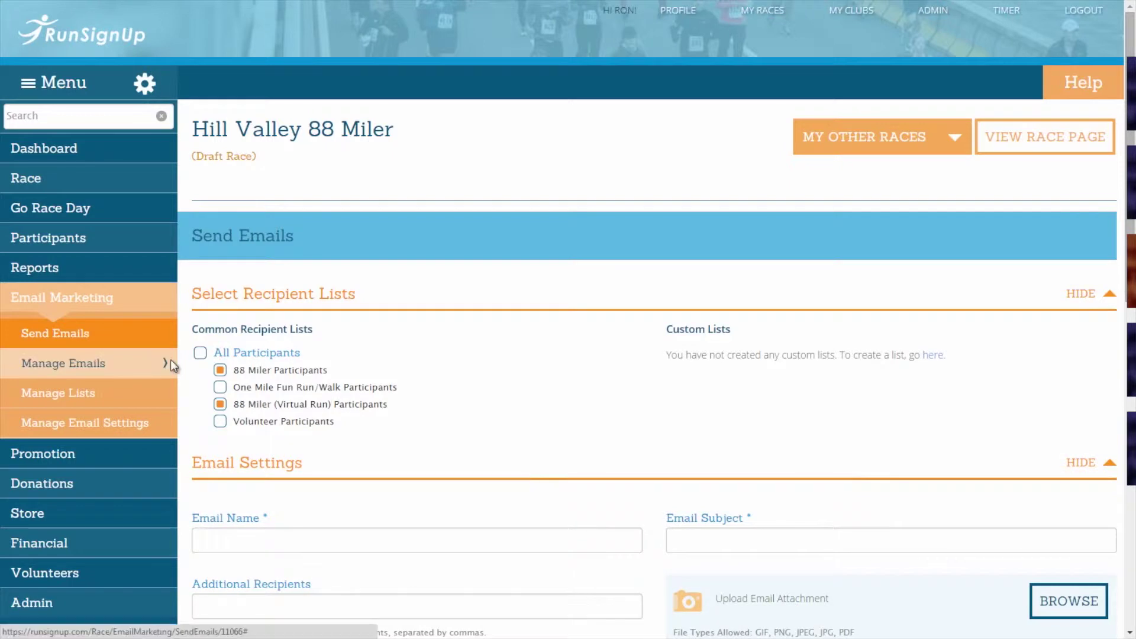
{"action": "left_click", "coordinate": [221, 388]}
{"action": "left_click", "coordinate": [221, 388]}
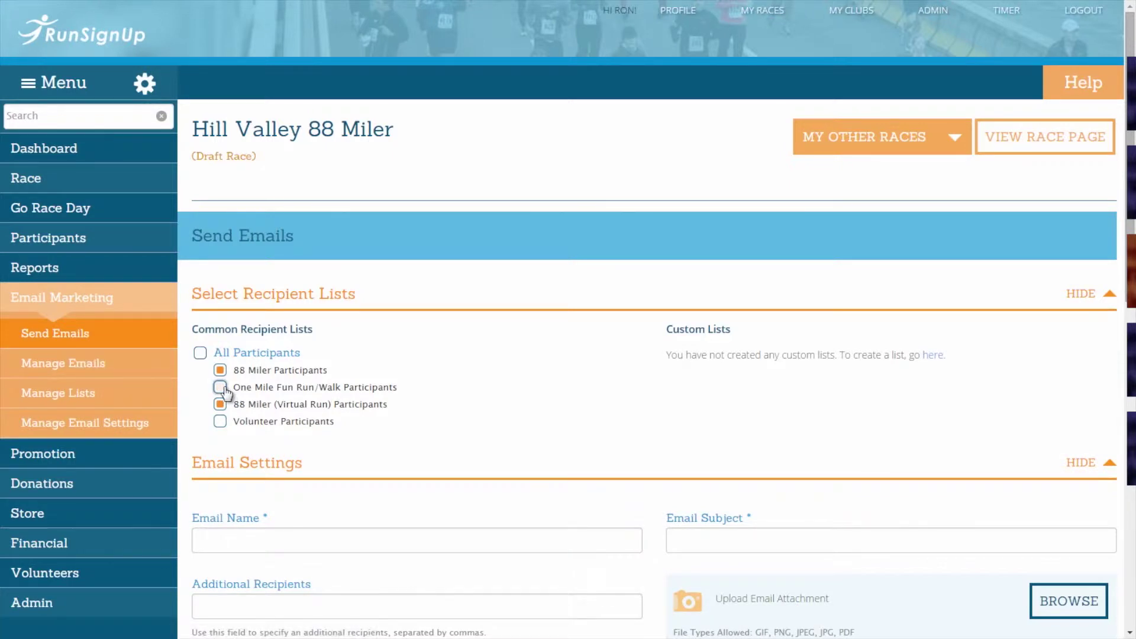
{"action": "left_click", "coordinate": [1078, 294]}
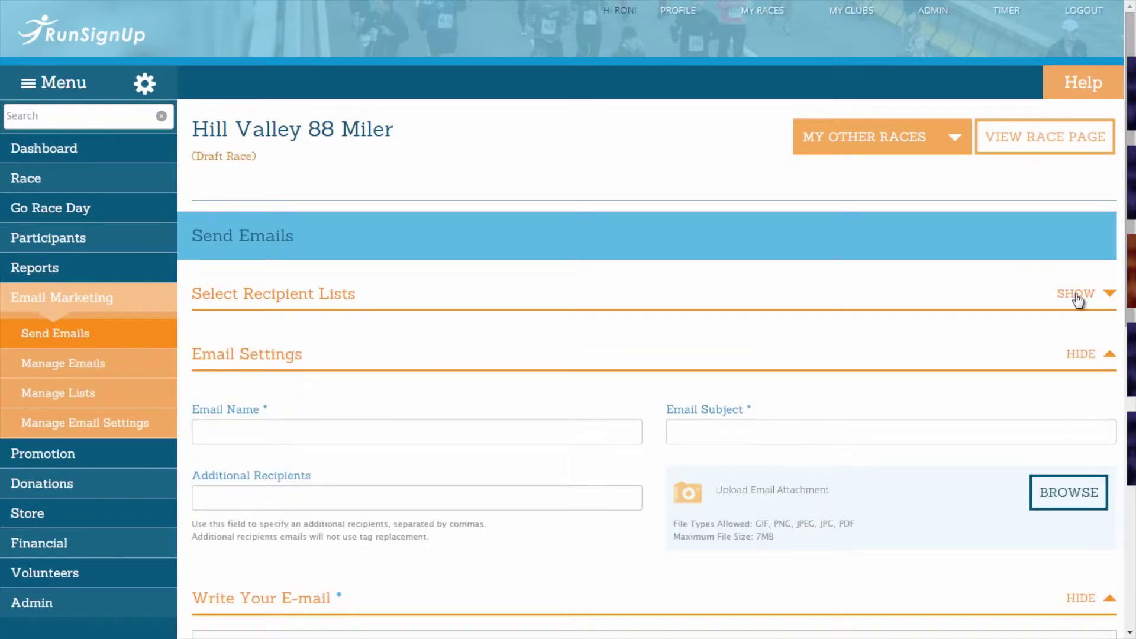
- Name the email 'Training Program' with subject '1.21 Jog-A-Watts!'
{"action": "scroll", "coordinate": [656, 360], "scroll_direction": "down", "scroll_amount": 1}
{"action": "scroll", "coordinate": [656, 360], "scroll_direction": "down", "scroll_amount": 1}
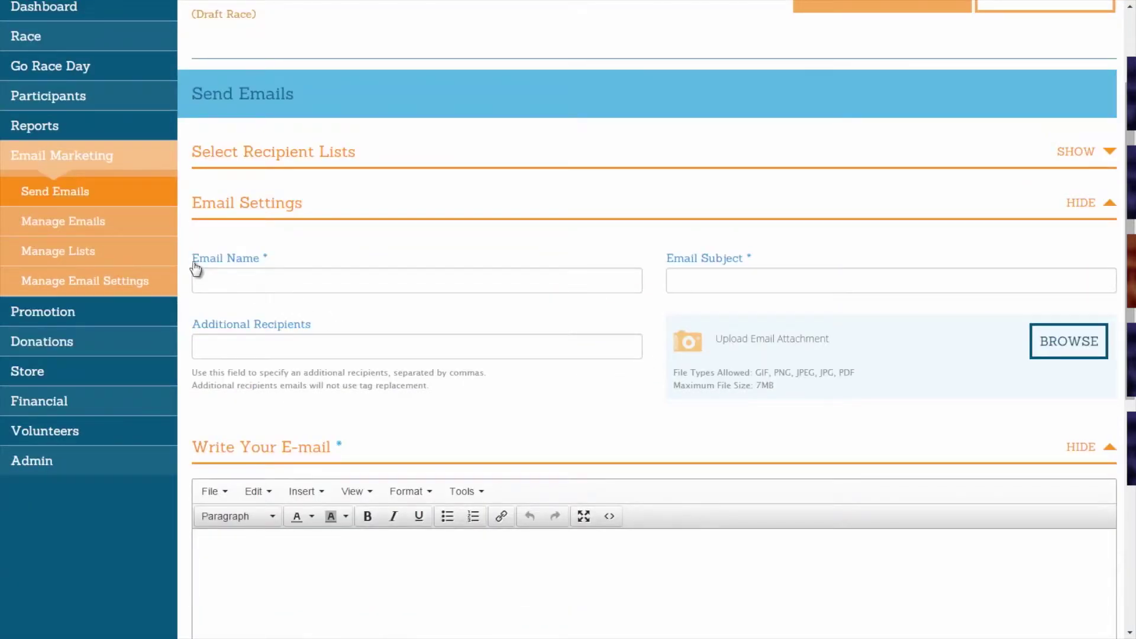
{"action": "left_click", "coordinate": [215, 278]}
{"action": "type", "text": "T"}
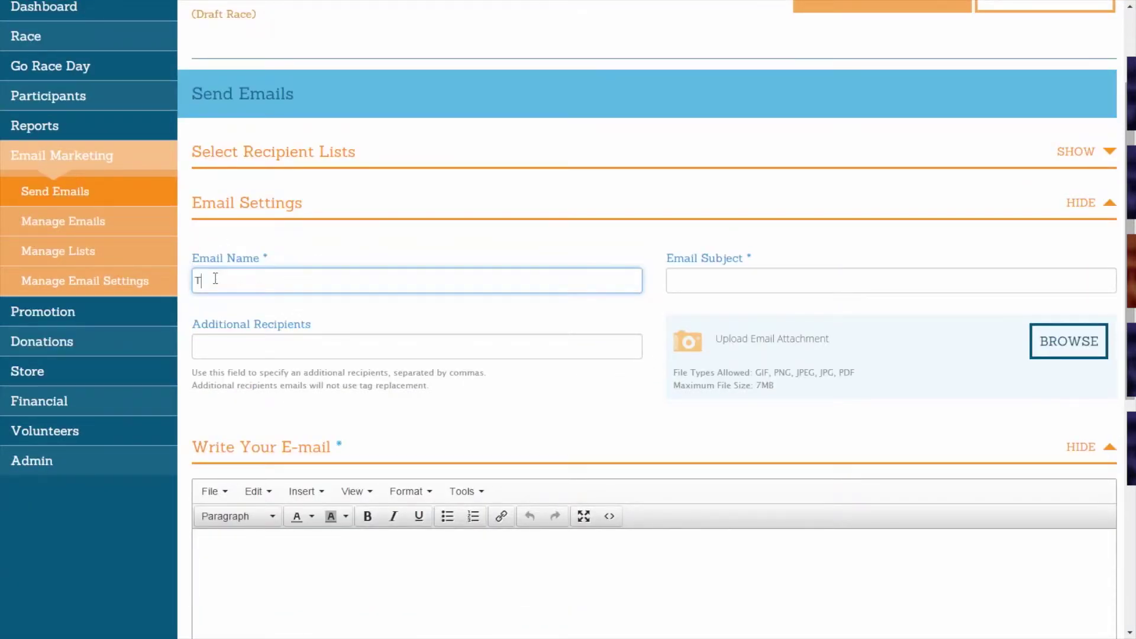
{"action": "type", "text": "raining Program"}
{"action": "left_click", "coordinate": [730, 282]}
{"action": "type", "text": "1.21 Jog-"}
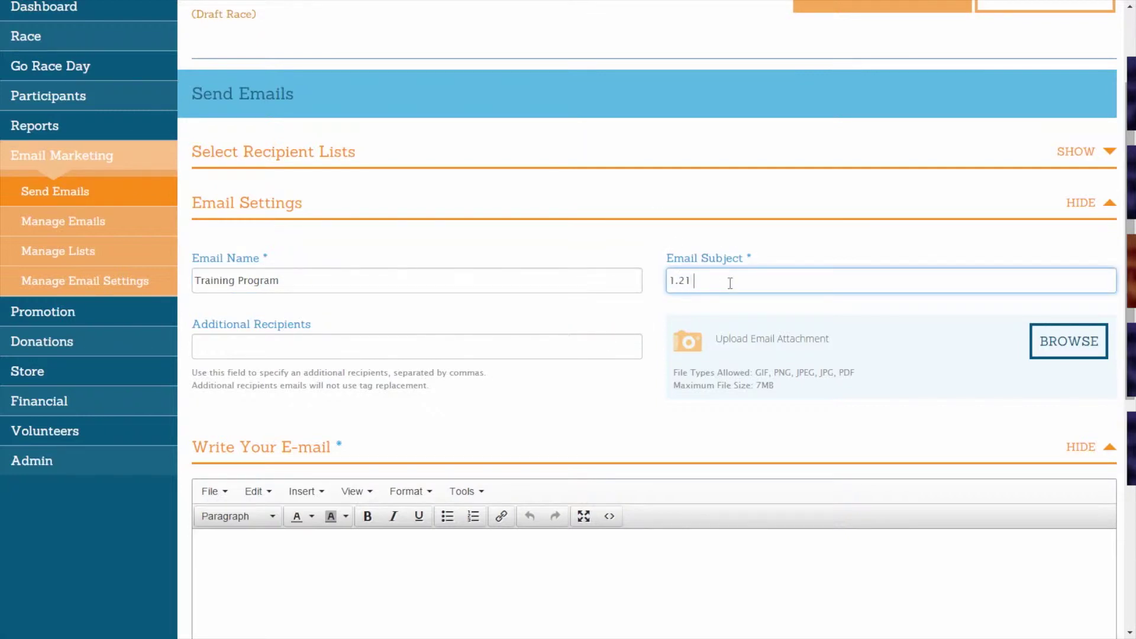
{"action": "type", "text": "A-Watts!"}
- Enter two comma-separated e-mail addresses under Additional Recipients
{"action": "left_click", "coordinate": [496, 344]}
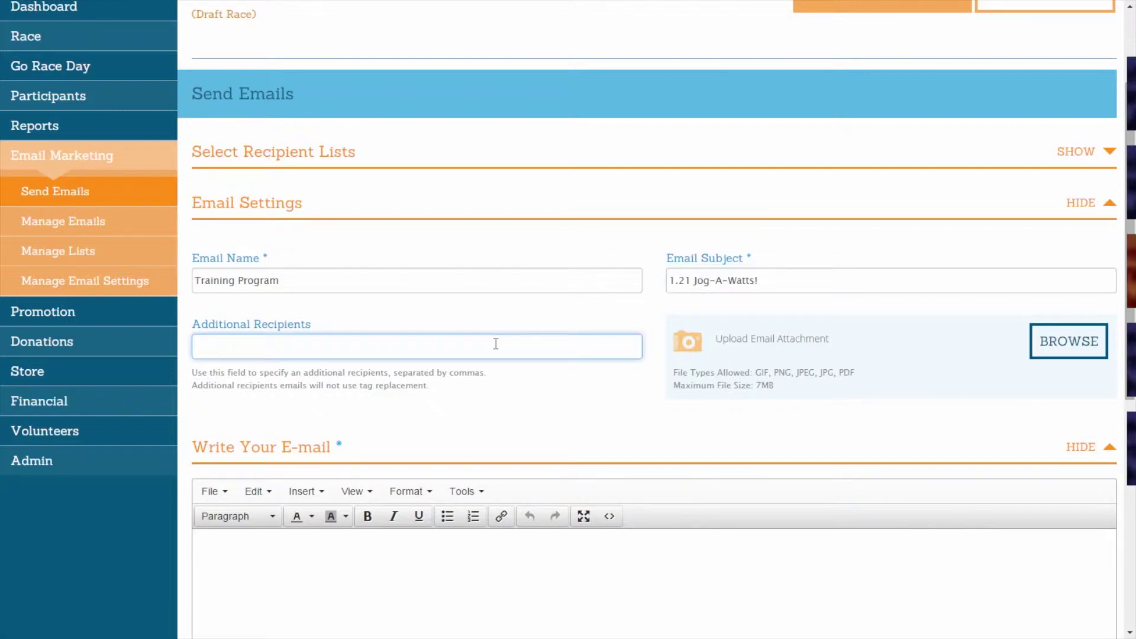
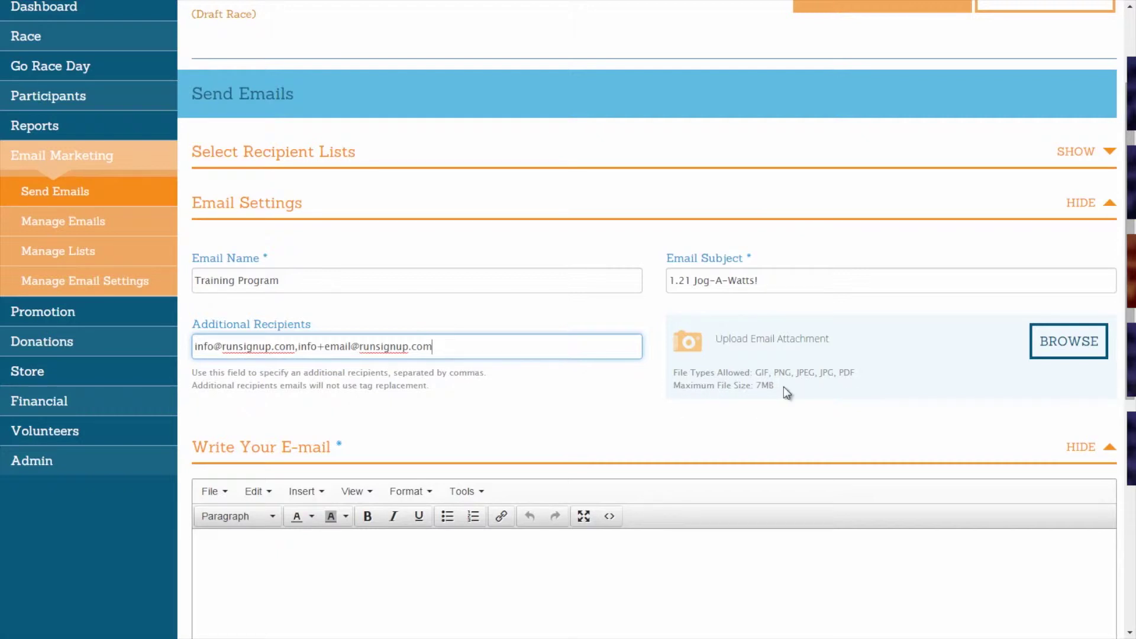
{"action": "left_click", "coordinate": [1080, 204]}
{"action": "left_click", "coordinate": [1082, 183]}
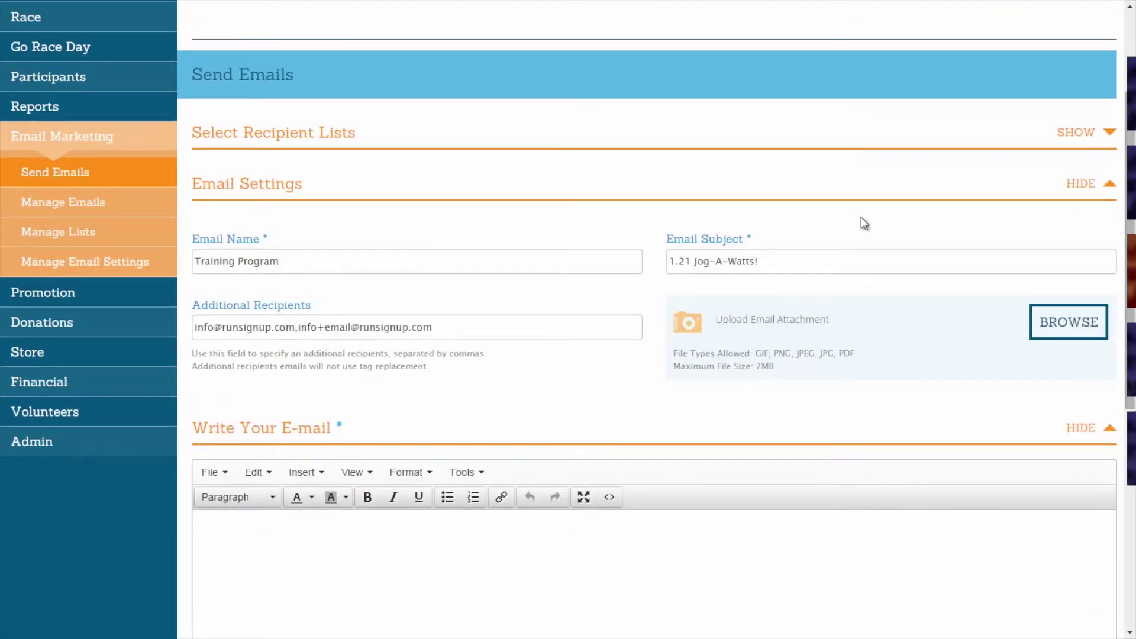
{"action": "scroll", "coordinate": [865, 223], "scroll_direction": "down", "scroll_amount": 6}
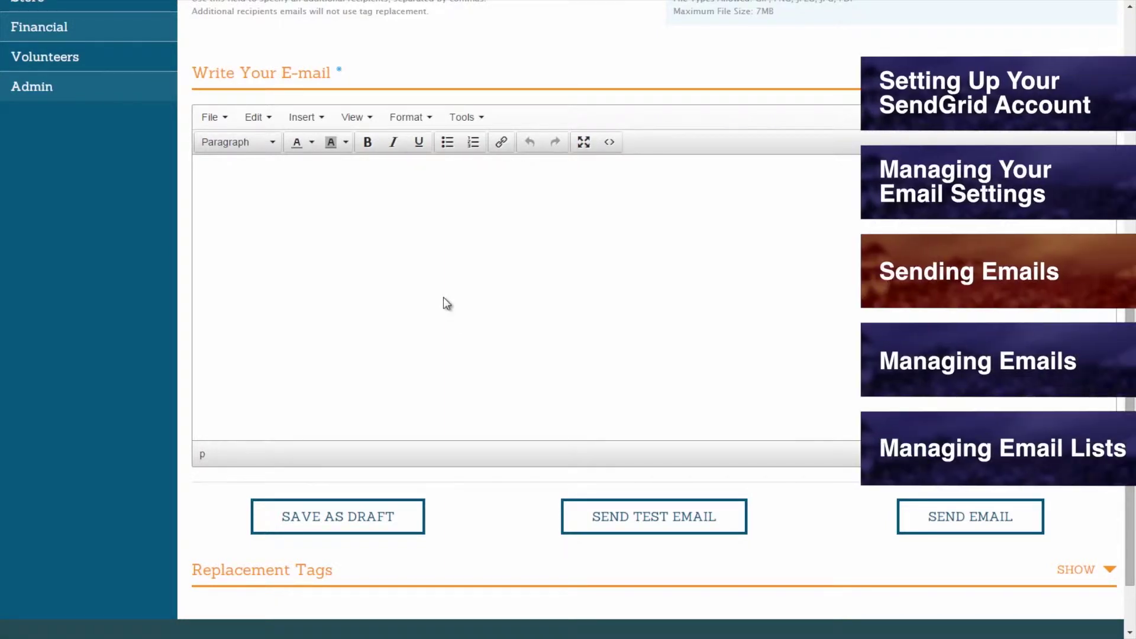
- Write 'Hello Runners!' in the body and format it as Heading A
{"action": "left_click", "coordinate": [447, 304]}
{"action": "type", "text": "Hello Runners!"}
{"action": "key", "text": "ctrl+a"}
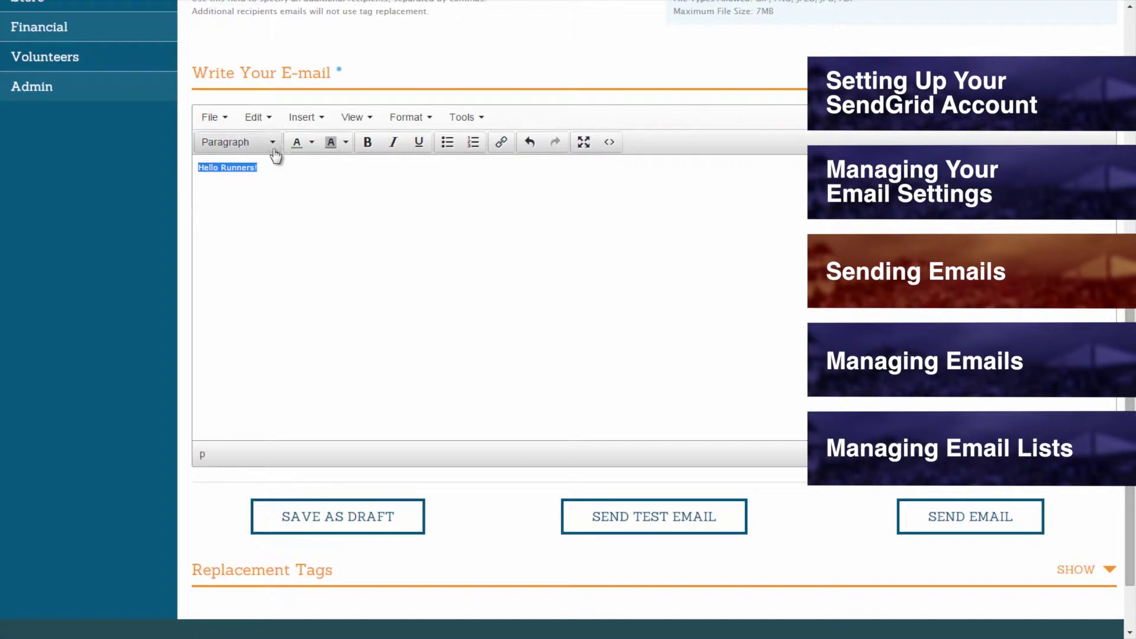
{"action": "left_click", "coordinate": [274, 153]}
{"action": "left_click", "coordinate": [247, 187]}
{"action": "left_click", "coordinate": [353, 204]}
- Copy the %FIRST_NAME% tag from the Replacement Tags table
{"action": "scroll", "coordinate": [349, 198], "scroll_direction": "down", "scroll_amount": 2}
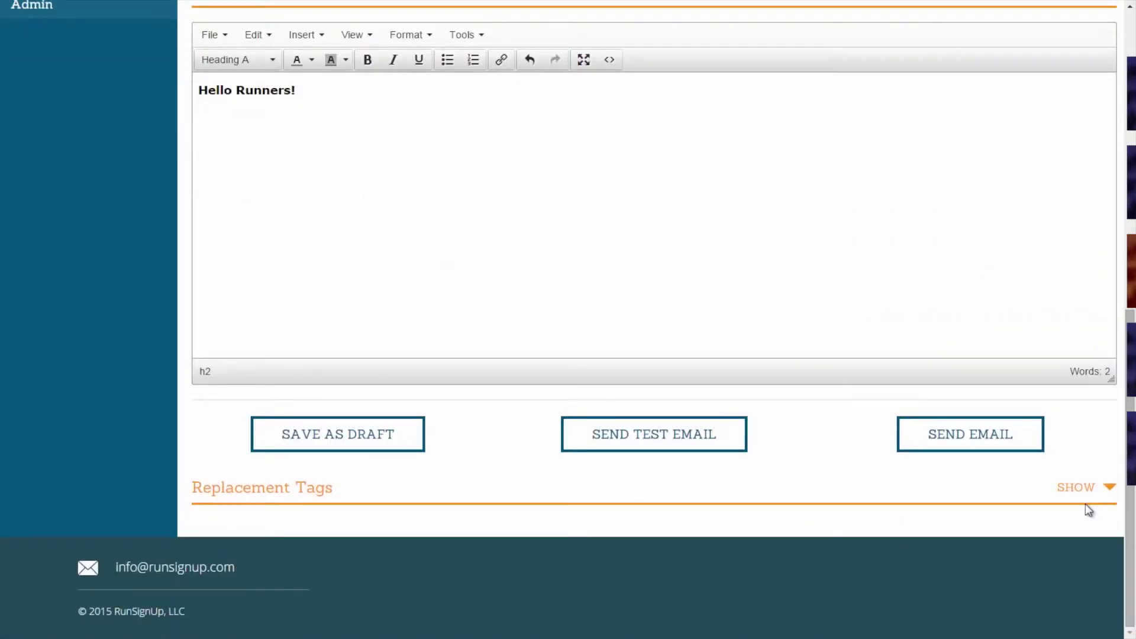
{"action": "left_click", "coordinate": [1092, 498]}
{"action": "middle_click", "coordinate": [587, 554]}
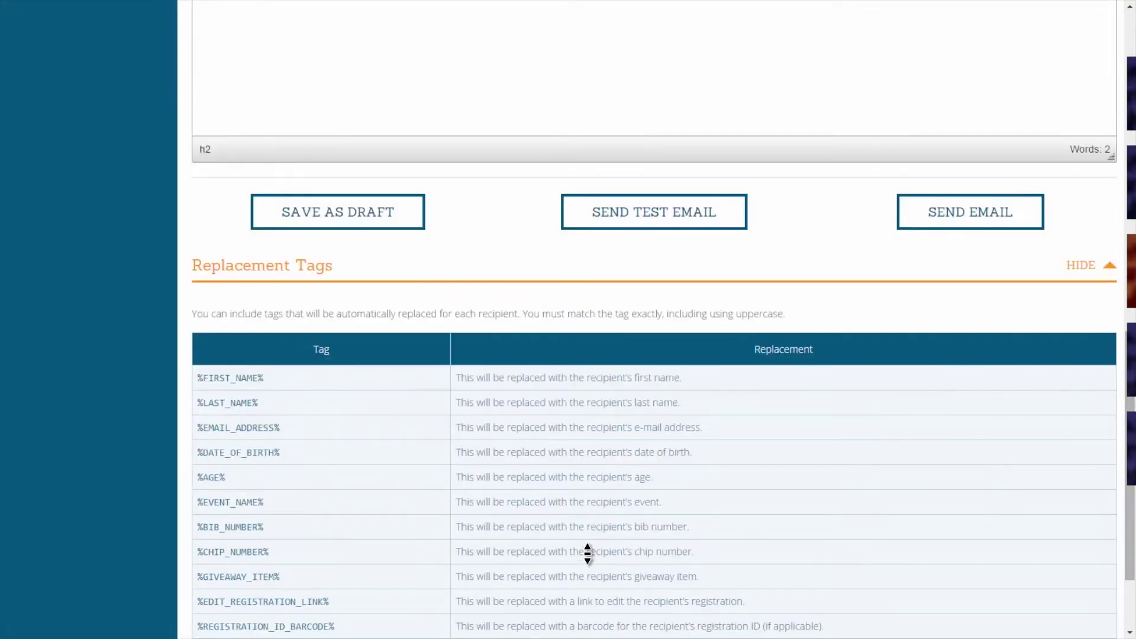
{"action": "left_click", "coordinate": [588, 554]}
{"action": "left_click_drag", "start_coordinate": [263, 378], "coordinate": [201, 376]}
{"action": "key", "text": "ctrl+c"}
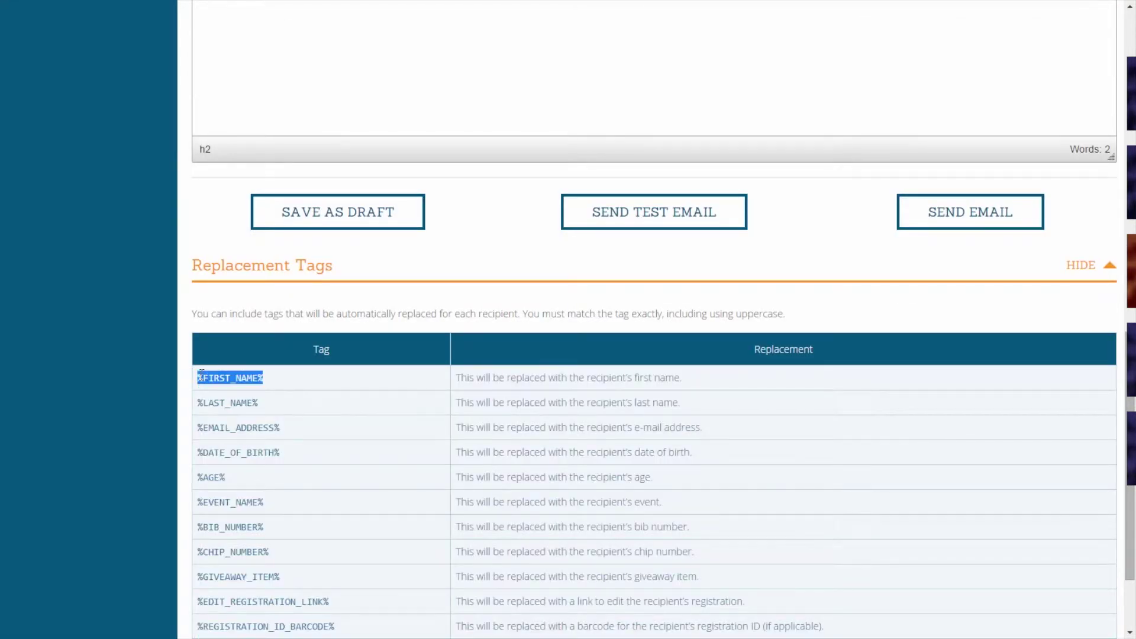
{"action": "left_click", "coordinate": [298, 379]}
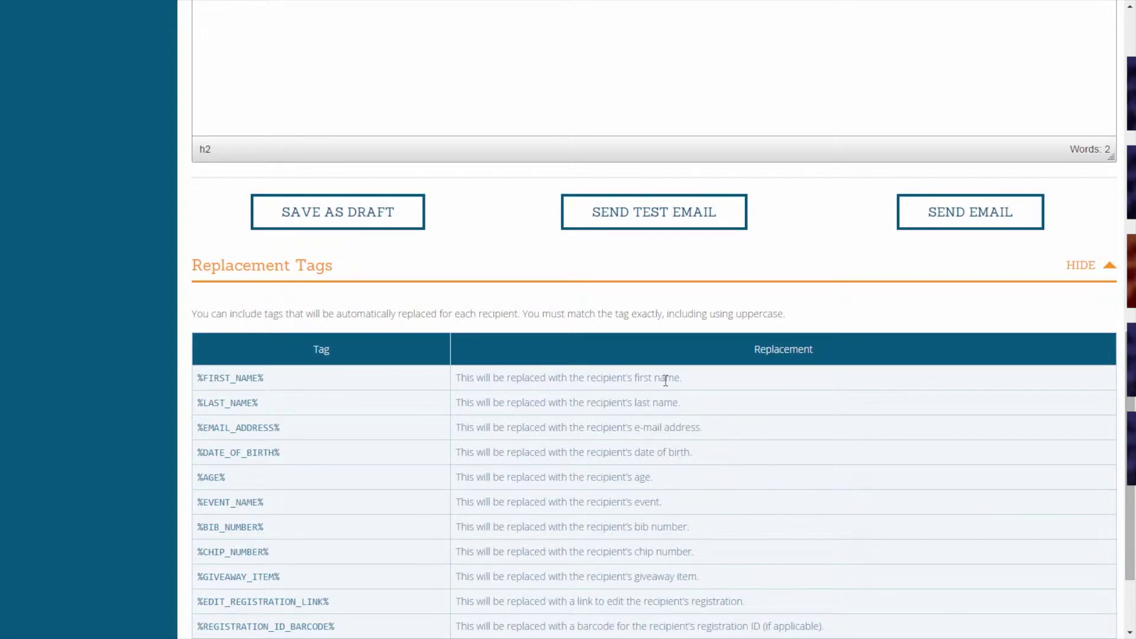
- Replace 'Runners' with %FIRST_NAME% and start a blank paragraph below the heading
{"action": "scroll", "coordinate": [666, 380], "scroll_direction": "up", "scroll_amount": 3}
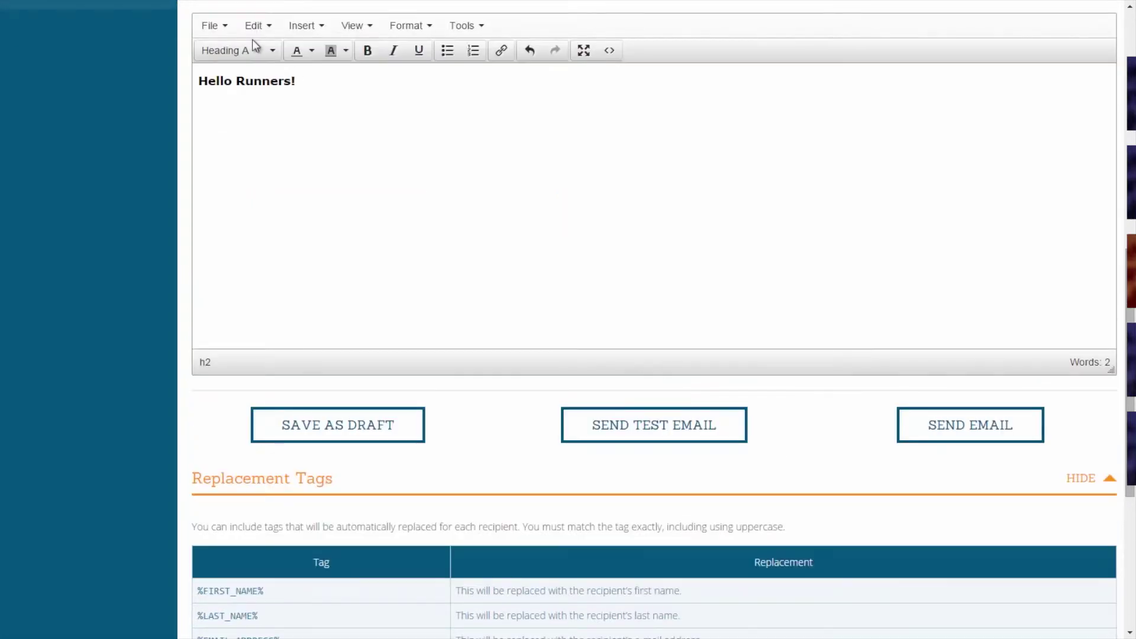
{"action": "left_click_drag", "start_coordinate": [290, 81], "coordinate": [237, 78]}
{"action": "key", "text": "ctrl+v"}
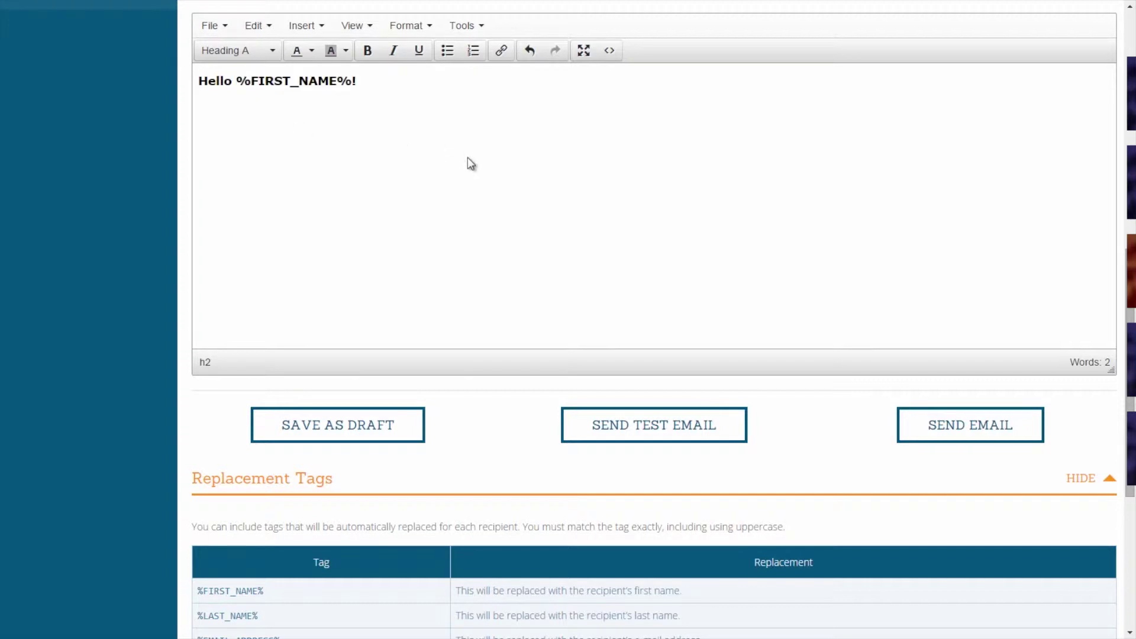
{"action": "scroll", "coordinate": [467, 159], "scroll_direction": "up", "scroll_amount": 1}
{"action": "scroll", "coordinate": [467, 157], "scroll_direction": "up", "scroll_amount": 3}
{"action": "scroll", "coordinate": [470, 165], "scroll_direction": "up", "scroll_amount": 1}
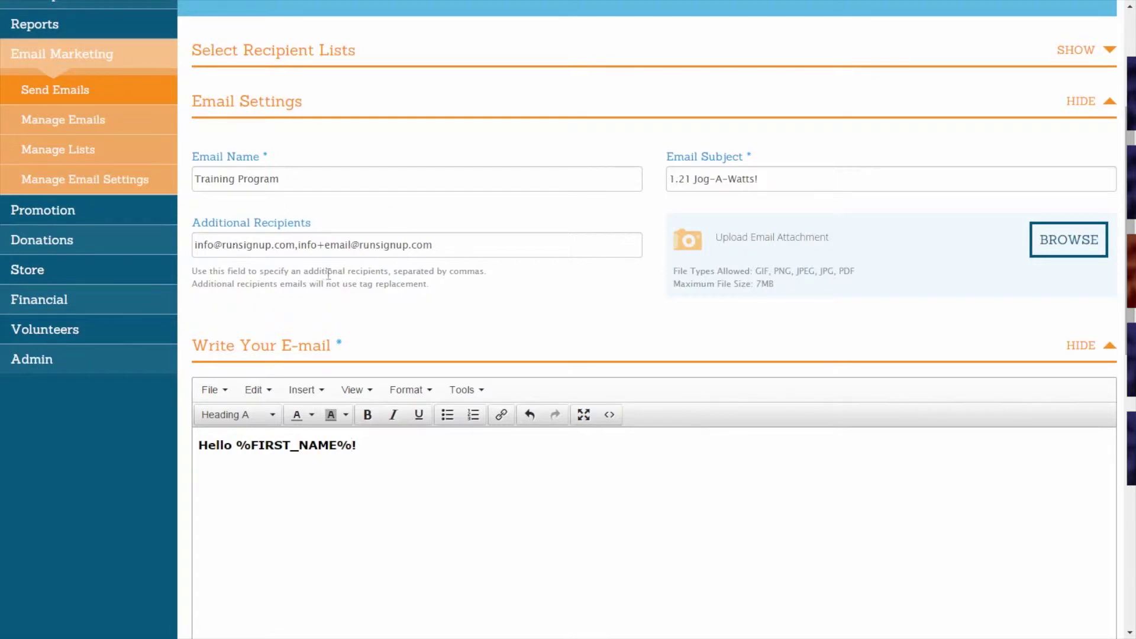
{"action": "scroll", "coordinate": [258, 253], "scroll_direction": "down", "scroll_amount": 1}
{"action": "scroll", "coordinate": [258, 253], "scroll_direction": "down", "scroll_amount": 1}
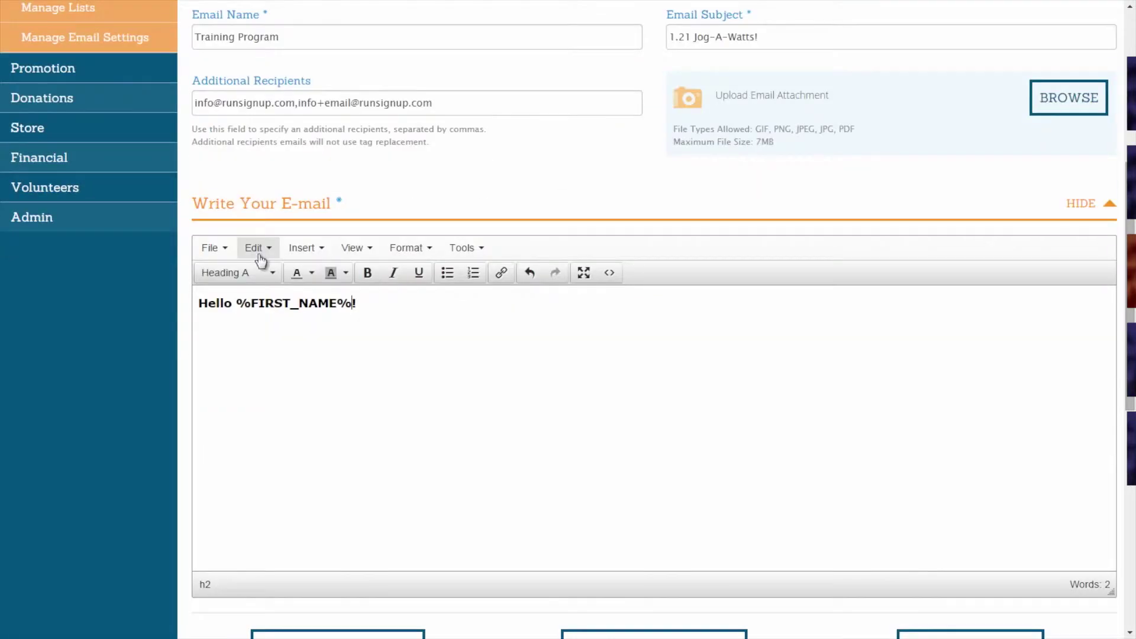
{"action": "key", "text": "Return"}
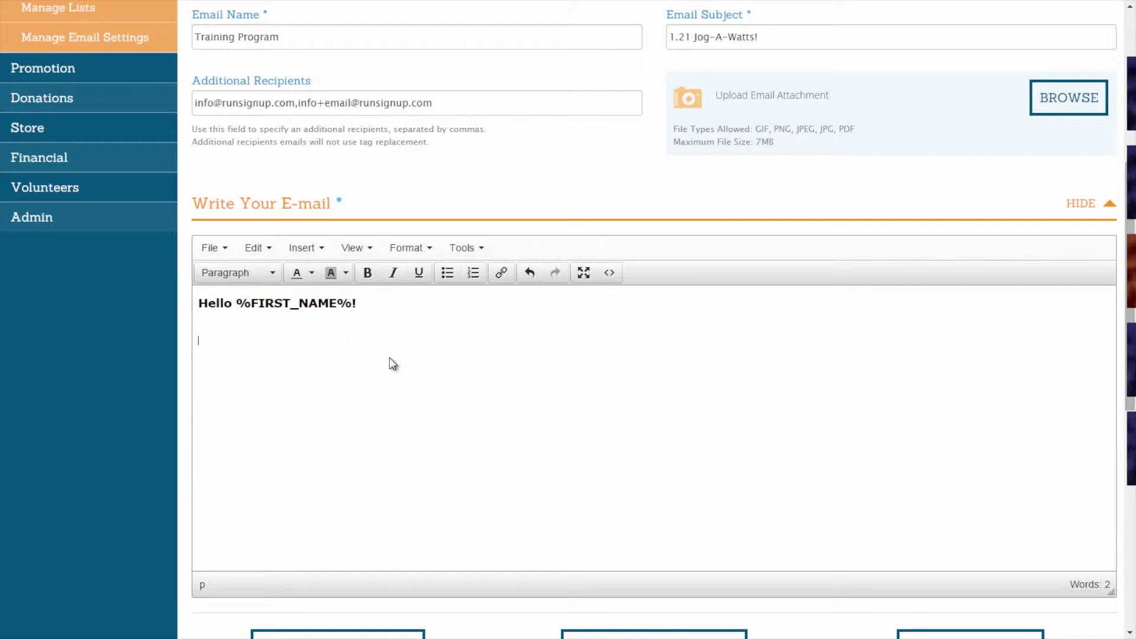
- Save the Training Program email as a draft, then send it
{"action": "scroll", "coordinate": [390, 359], "scroll_direction": "down", "scroll_amount": 1}
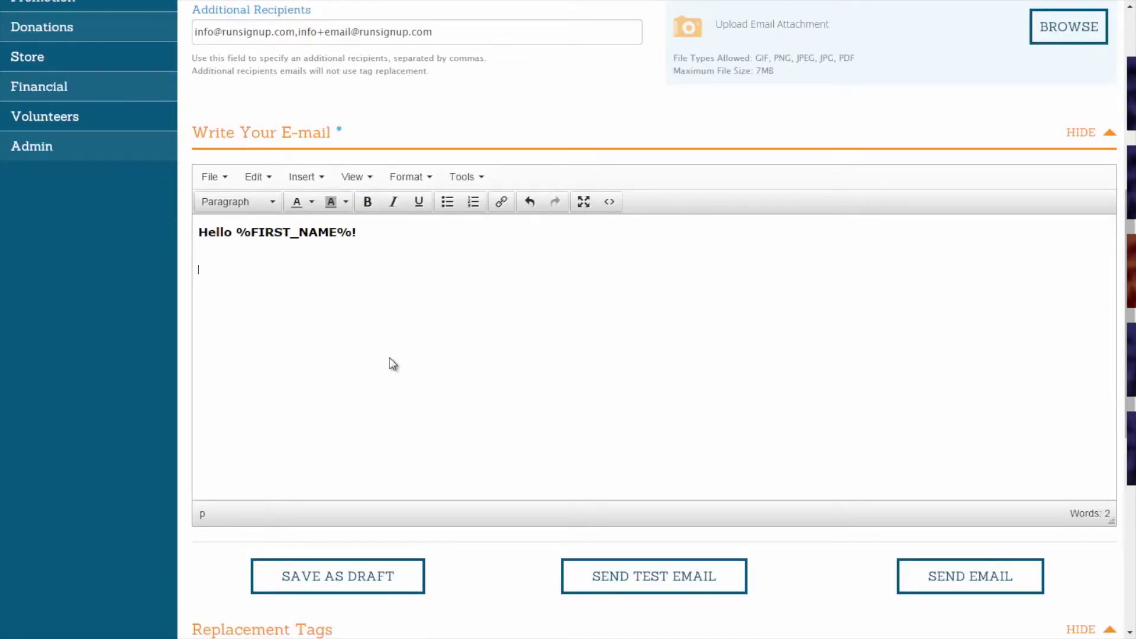
{"action": "scroll", "coordinate": [390, 361], "scroll_direction": "down", "scroll_amount": 1}
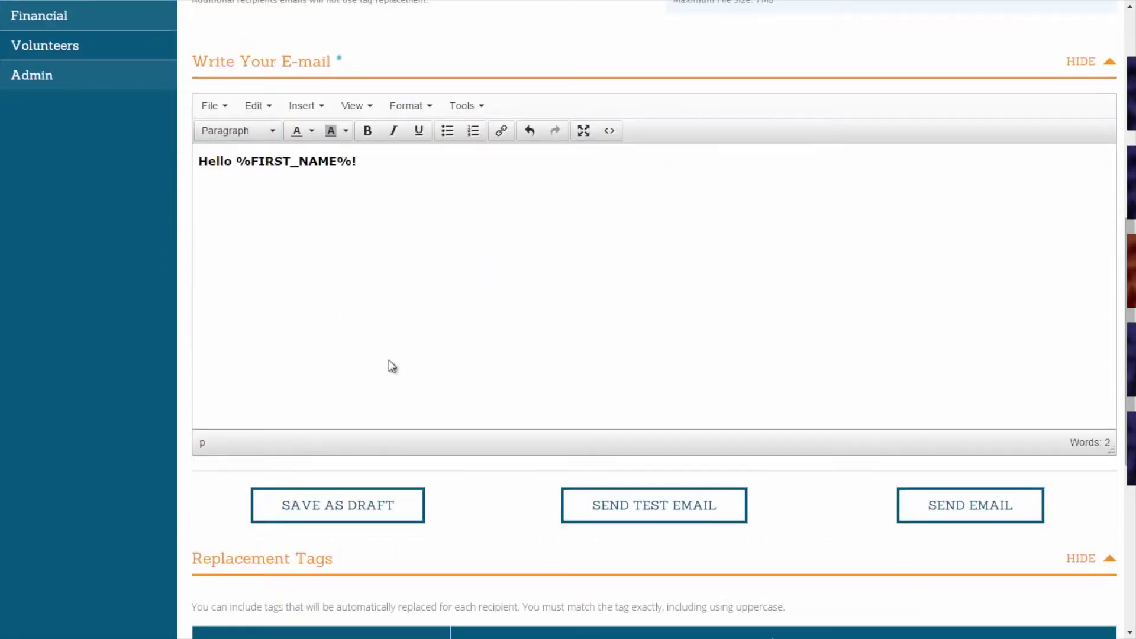
{"action": "left_click", "coordinate": [362, 514]}
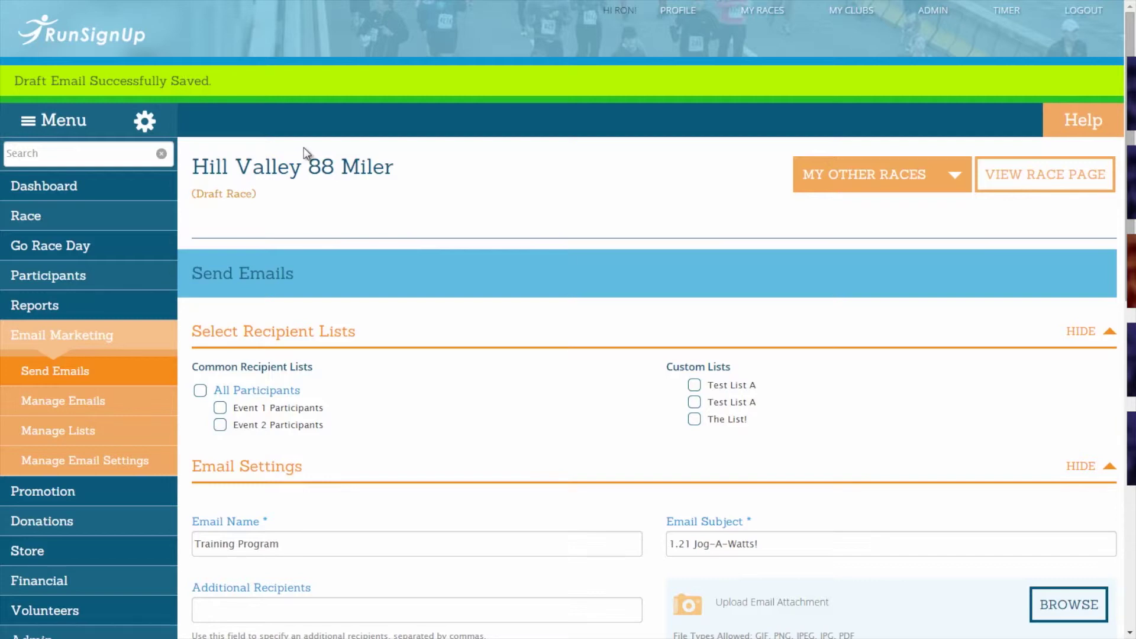
{"action": "middle_click", "coordinate": [304, 148]}
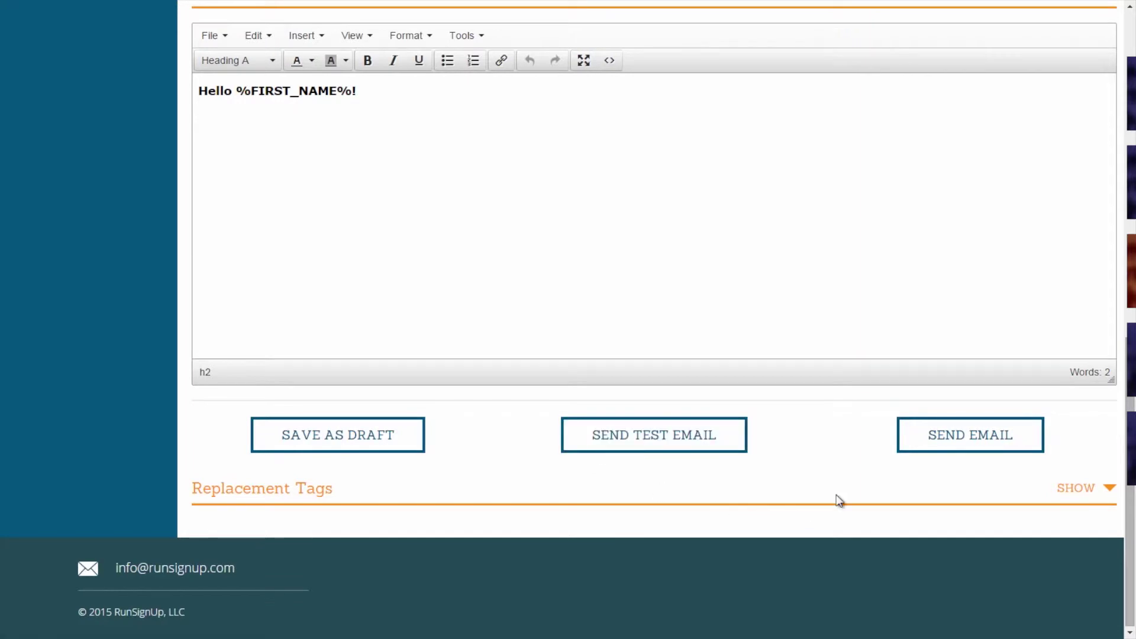
{"action": "left_click", "coordinate": [927, 447]}
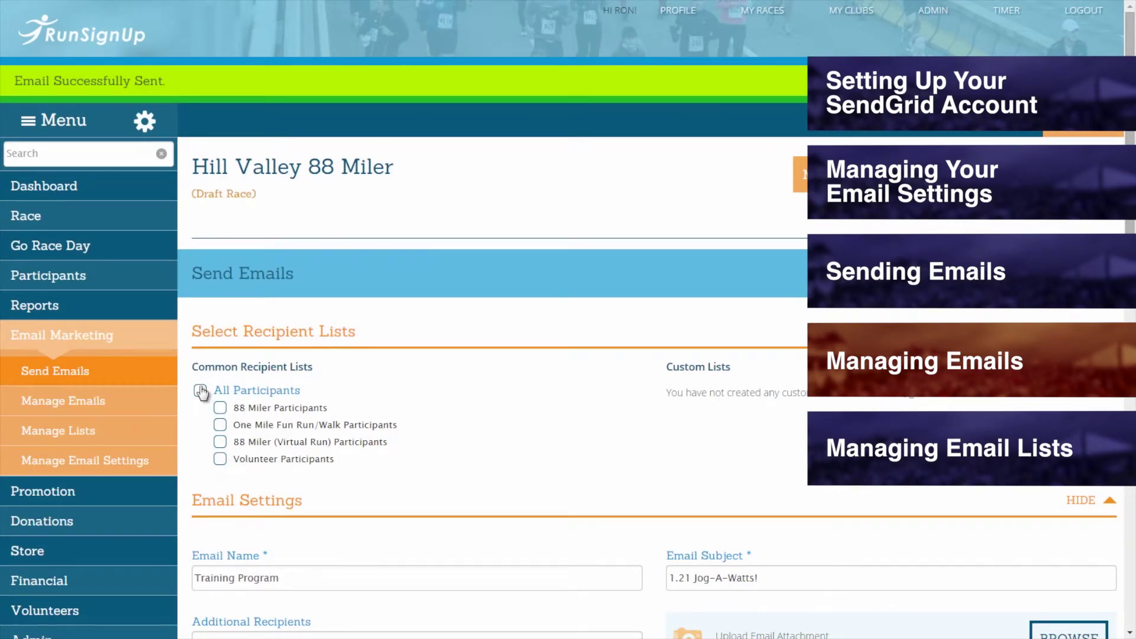
- Open the Draft Emails list under Email Marketing > Manage Emails
{"action": "left_click", "coordinate": [157, 343]}
{"action": "left_click", "coordinate": [157, 342]}
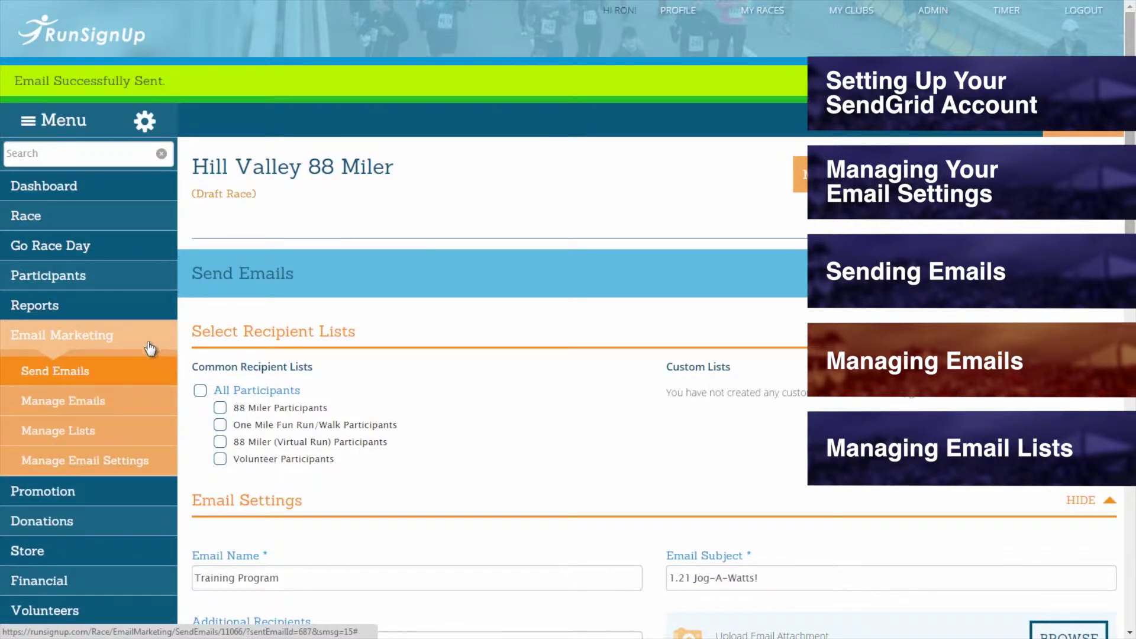
{"action": "mouse_move", "coordinate": [119, 408]}
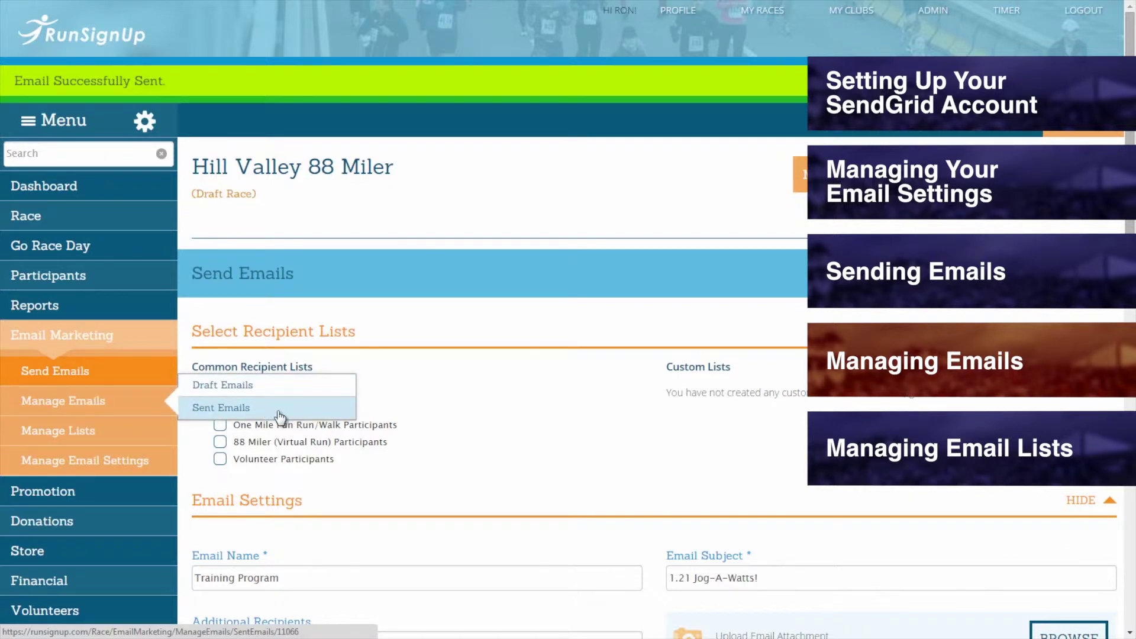
{"action": "left_click", "coordinate": [250, 387]}
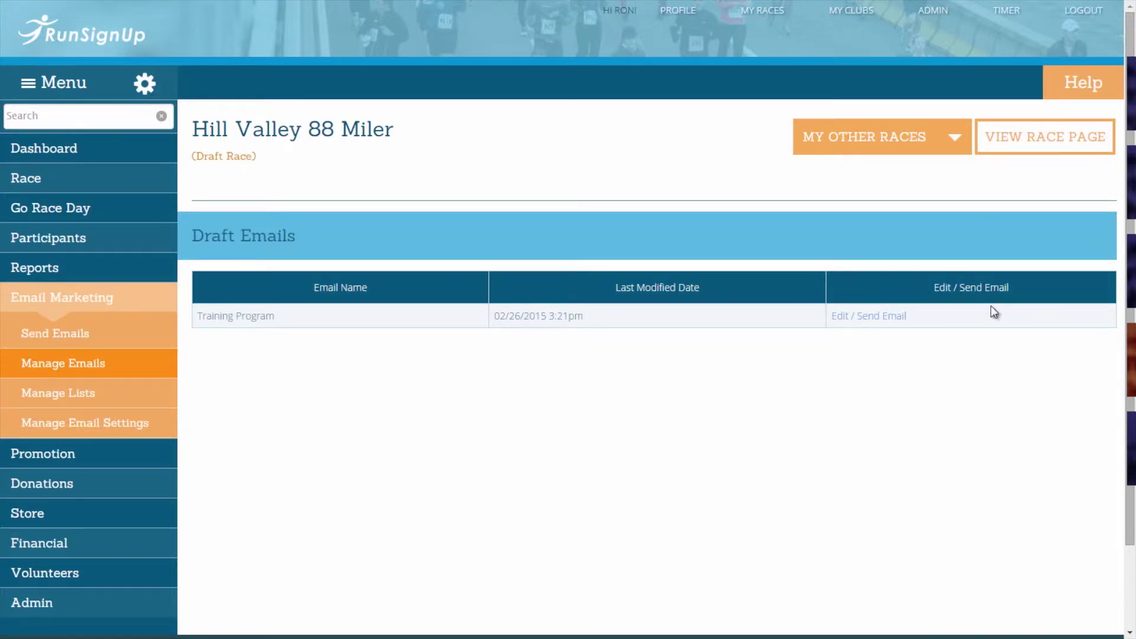
- Reopen the Training Program draft in the Send Emails form with Edit / Send Email
{"action": "left_click", "coordinate": [879, 319]}
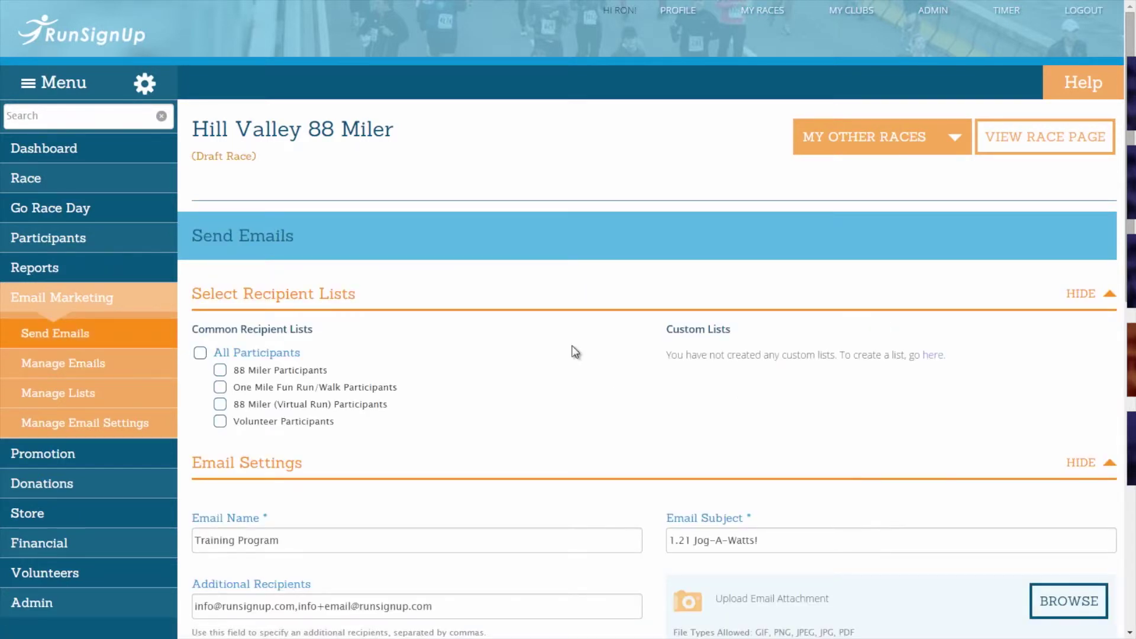
{"action": "middle_click", "coordinate": [572, 348]}
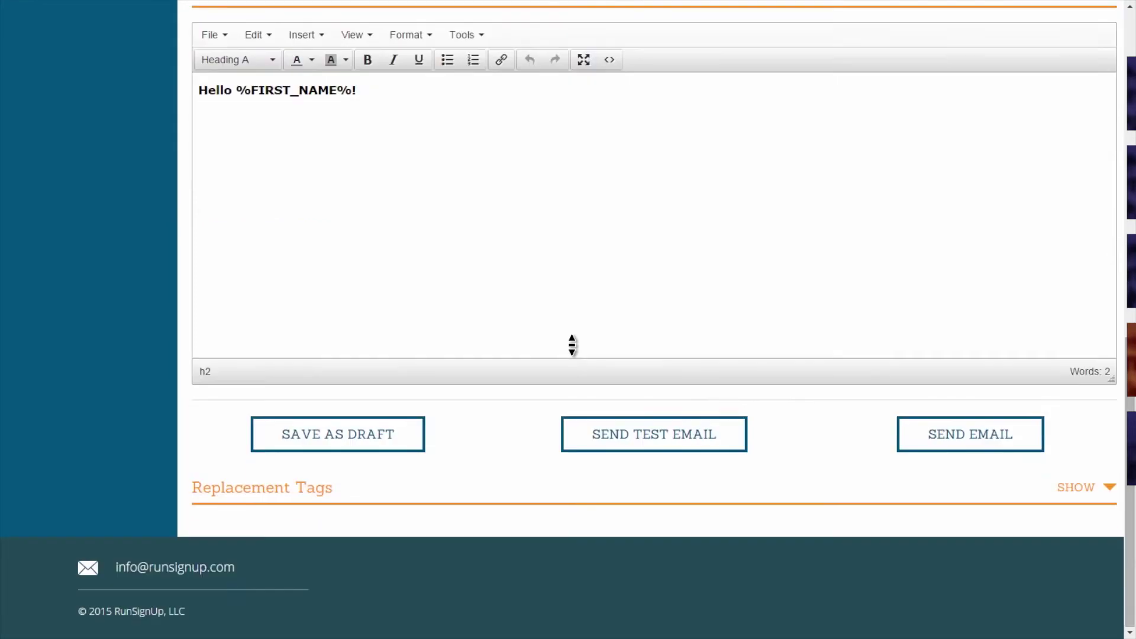
{"action": "middle_click", "coordinate": [572, 350]}
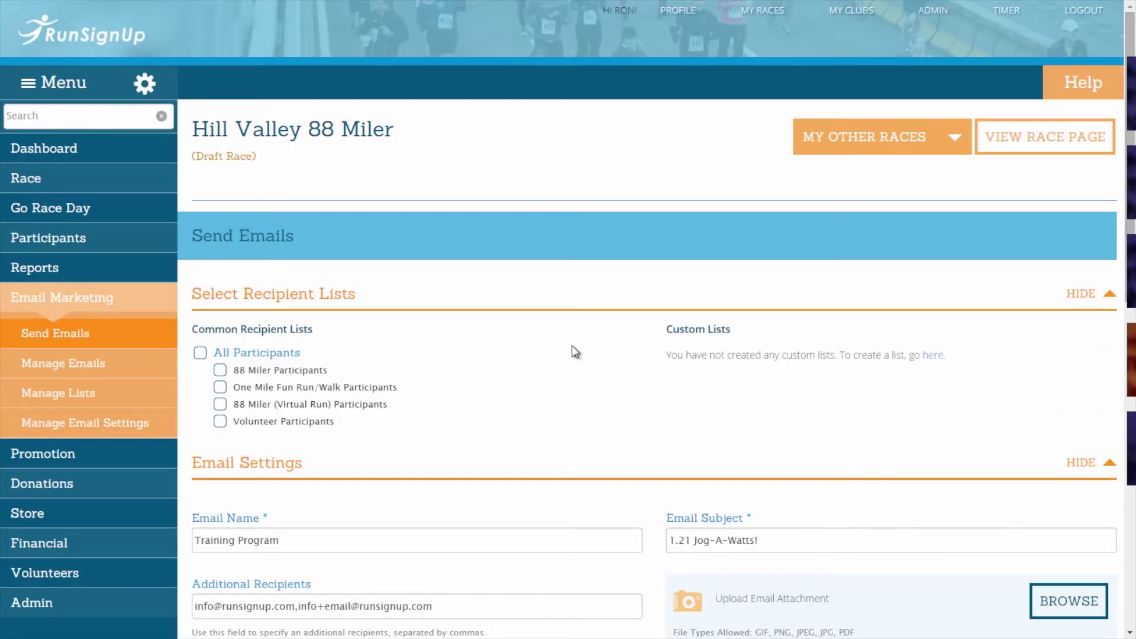
{"action": "left_click", "coordinate": [159, 304]}
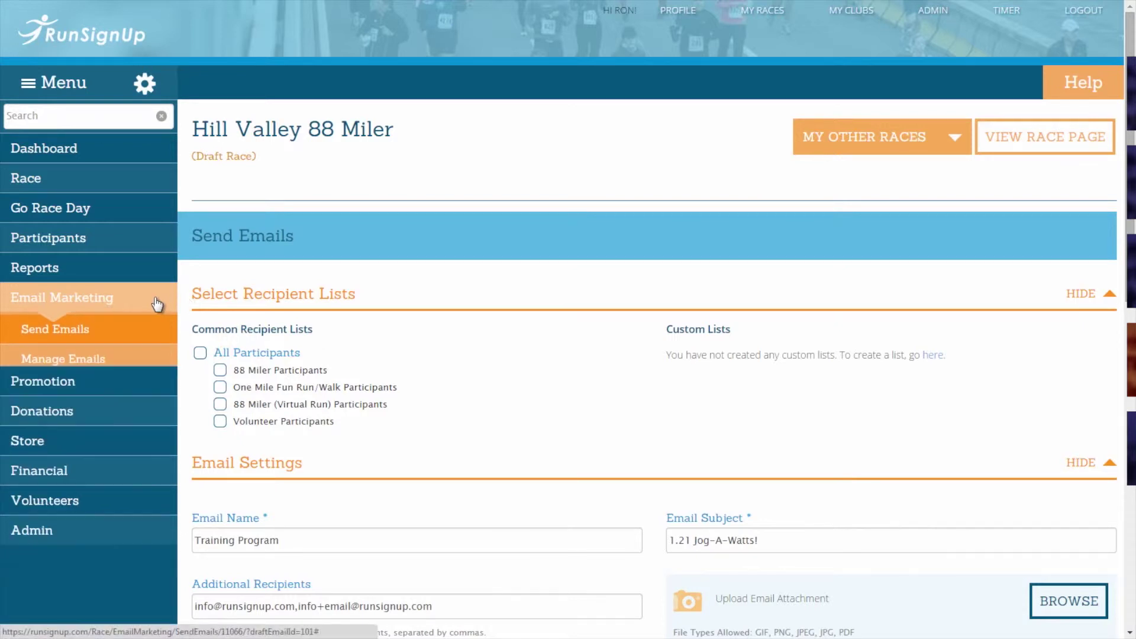
{"action": "left_click", "coordinate": [158, 304]}
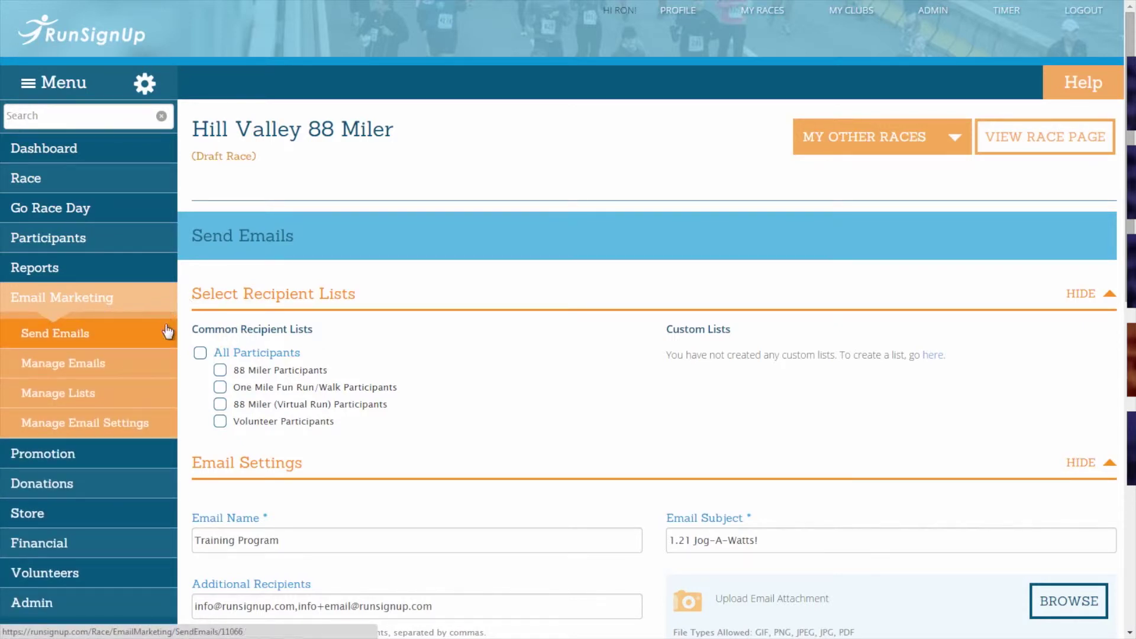
{"action": "mouse_move", "coordinate": [160, 367]}
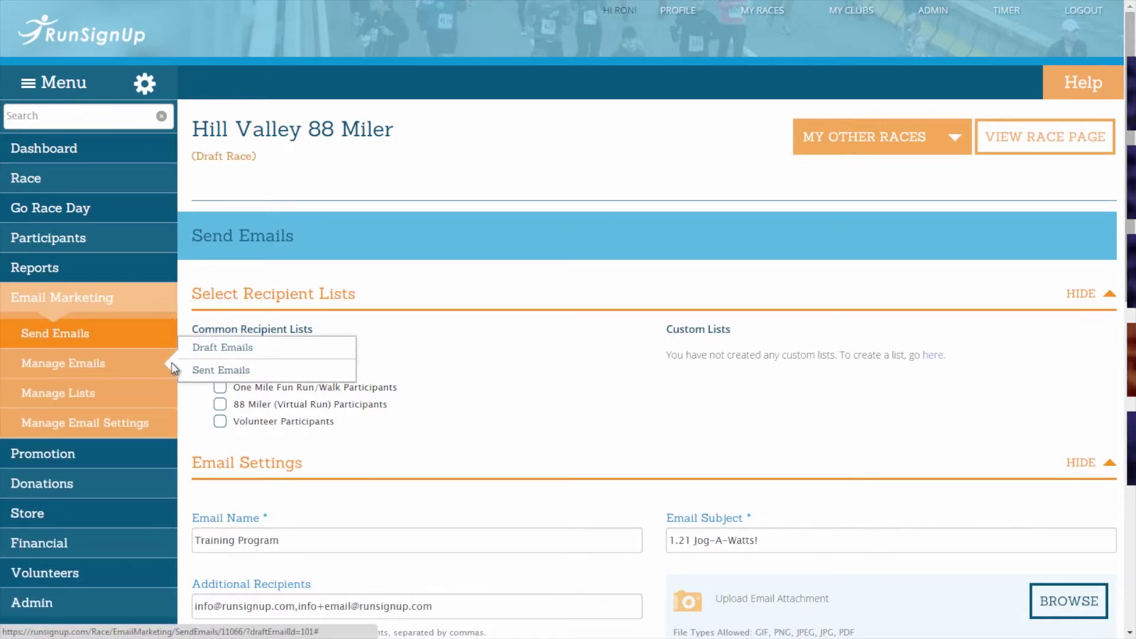
- Review the sent Training Program email's recipients, then start a Send One Like This copy
{"action": "left_click", "coordinate": [194, 372]}
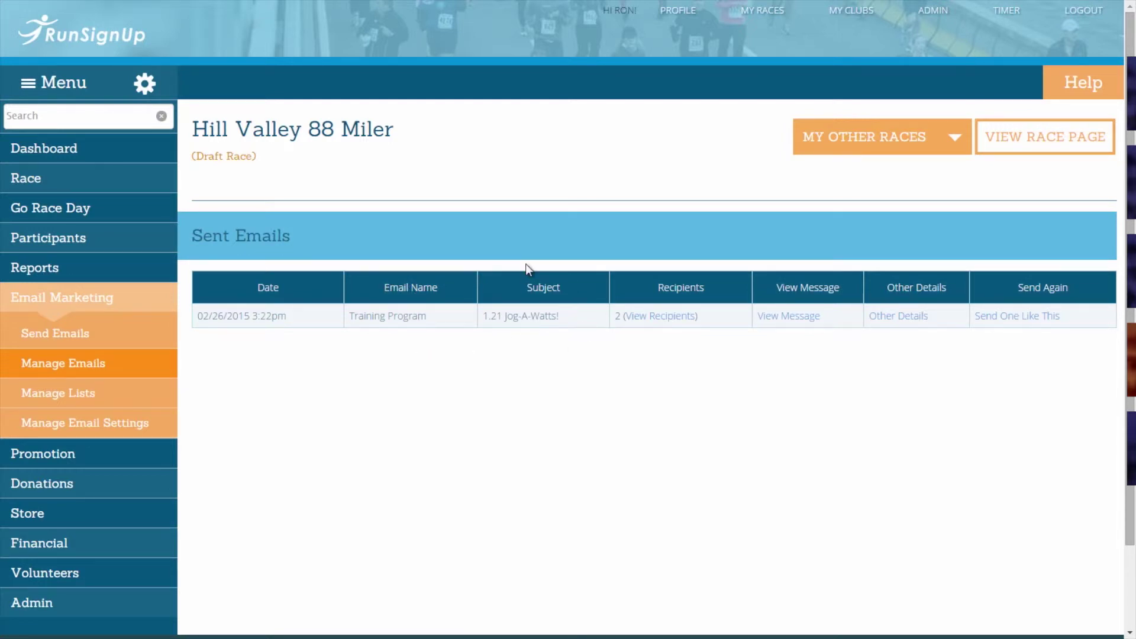
{"action": "left_click", "coordinate": [673, 322]}
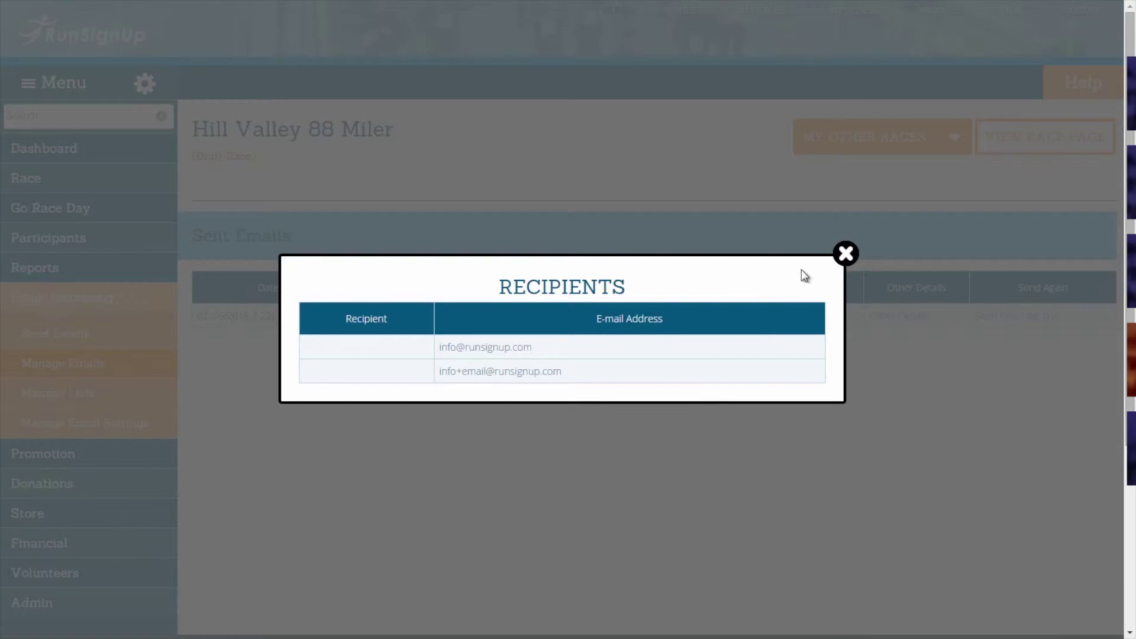
{"action": "left_click", "coordinate": [846, 254]}
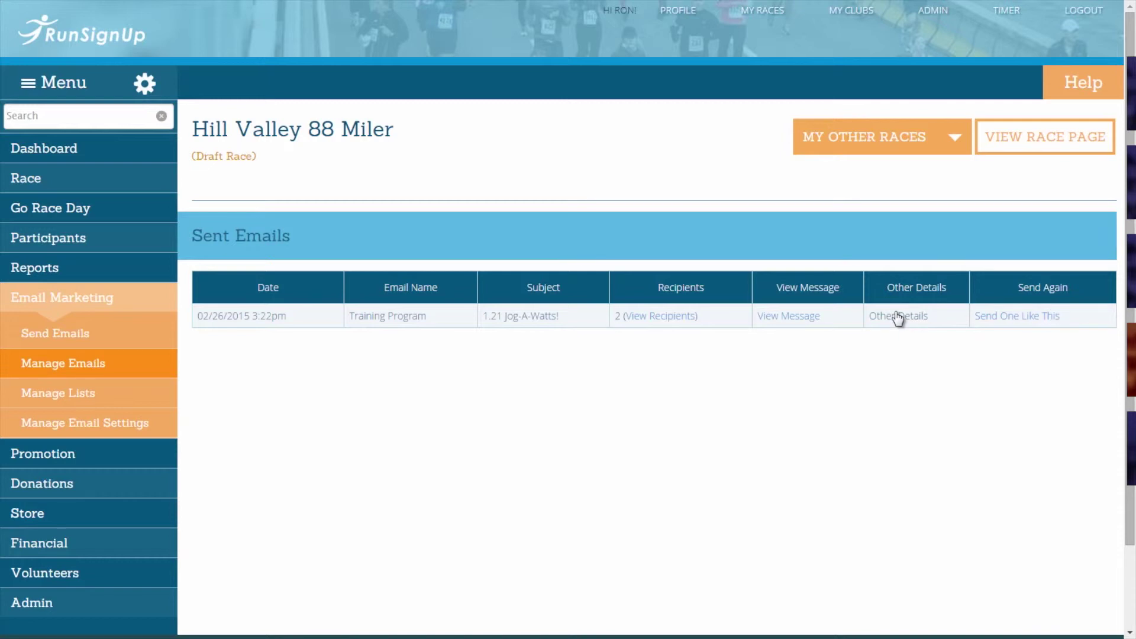
{"action": "left_click", "coordinate": [1009, 319]}
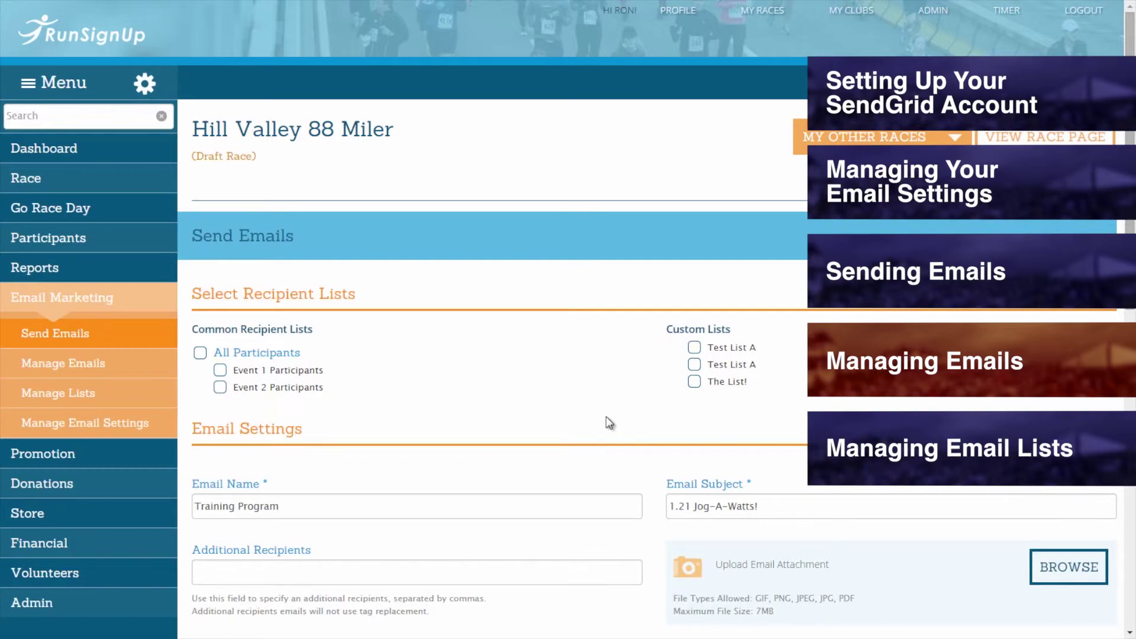
- Show the Manage Lists flyout under Email Marketing in the sidebar
{"action": "scroll", "coordinate": [610, 422], "scroll_direction": "down", "scroll_amount": 10}
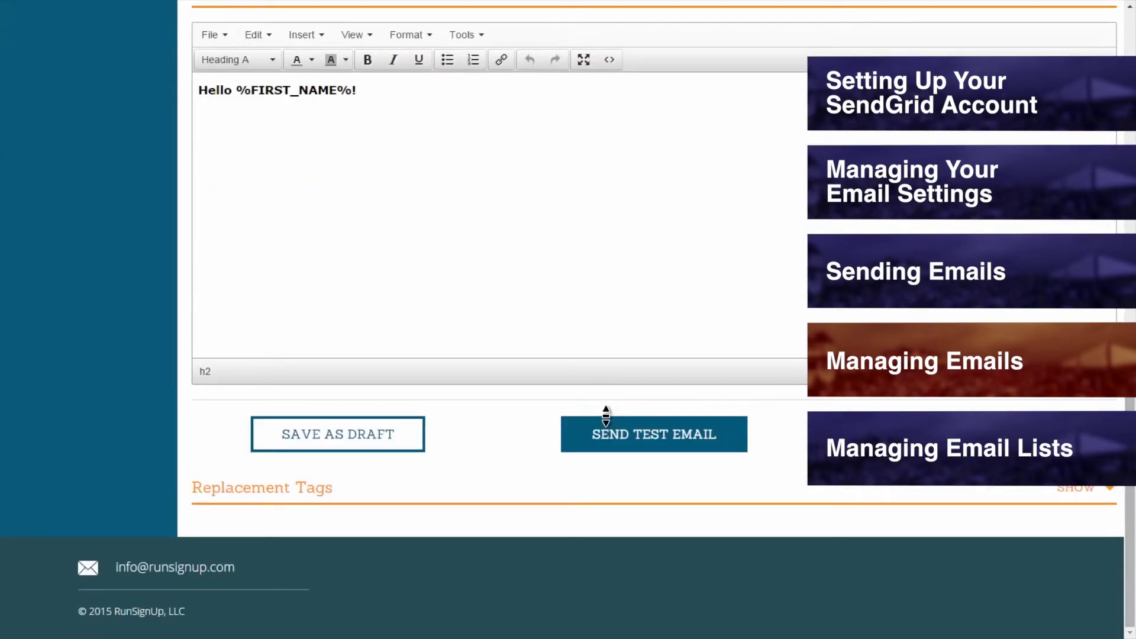
{"action": "scroll", "coordinate": [610, 423], "scroll_direction": "up", "scroll_amount": 10}
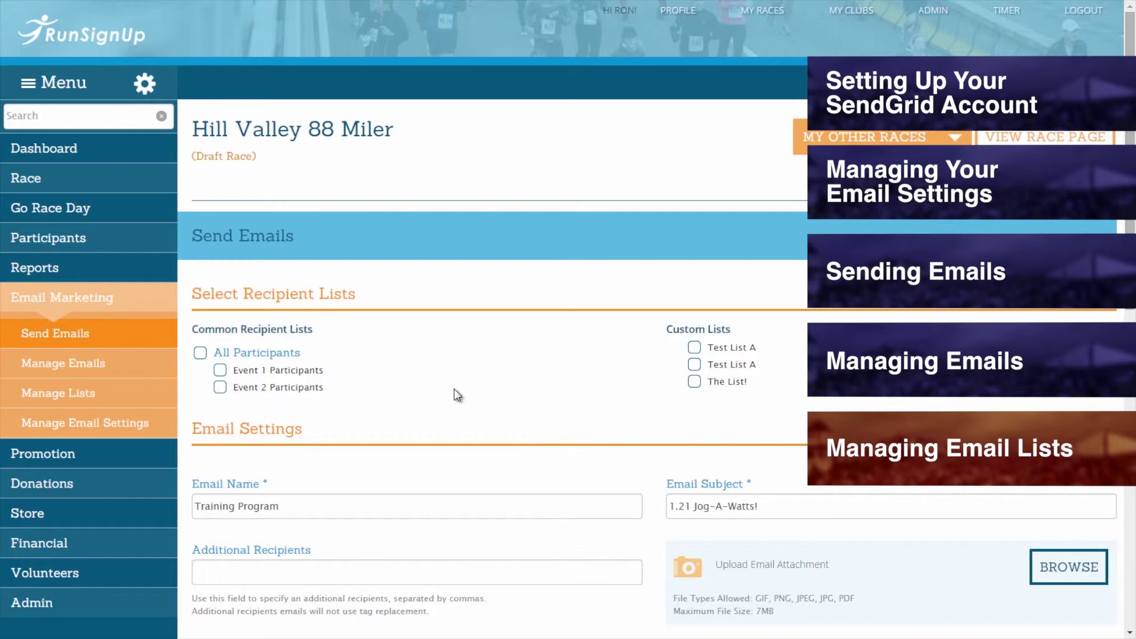
{"action": "left_click", "coordinate": [125, 306]}
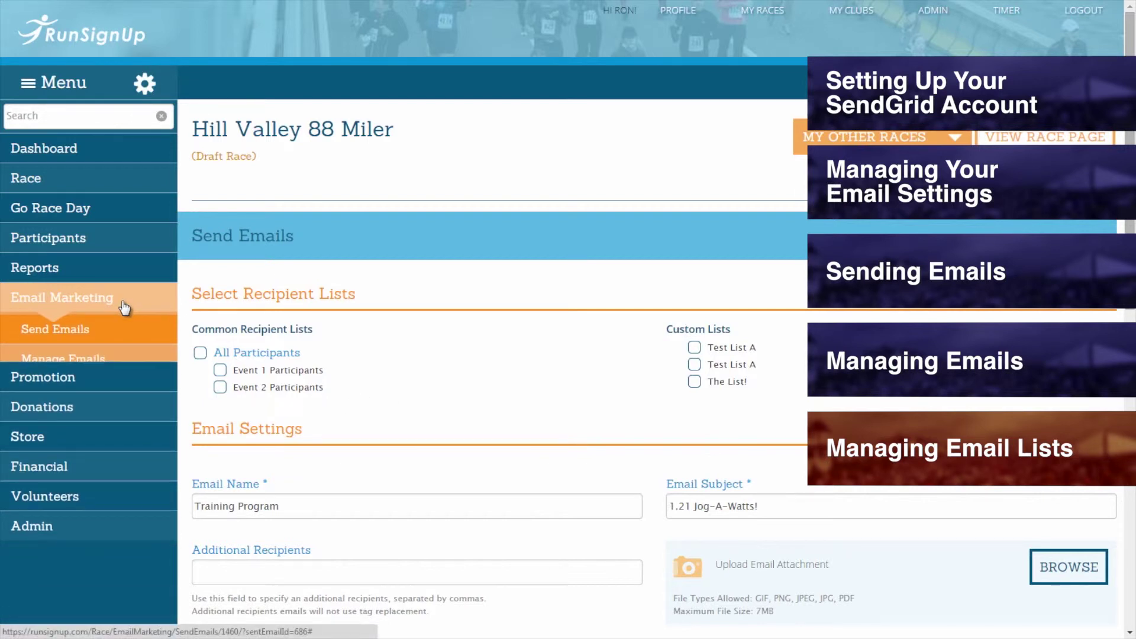
{"action": "left_click", "coordinate": [125, 306]}
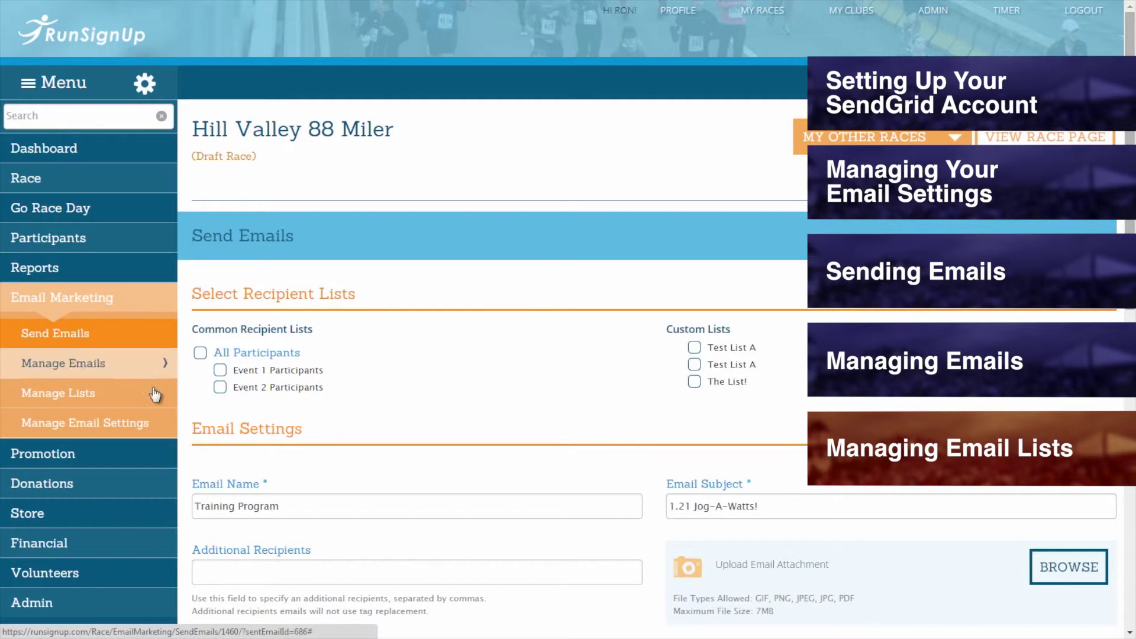
{"action": "mouse_move", "coordinate": [150, 408]}
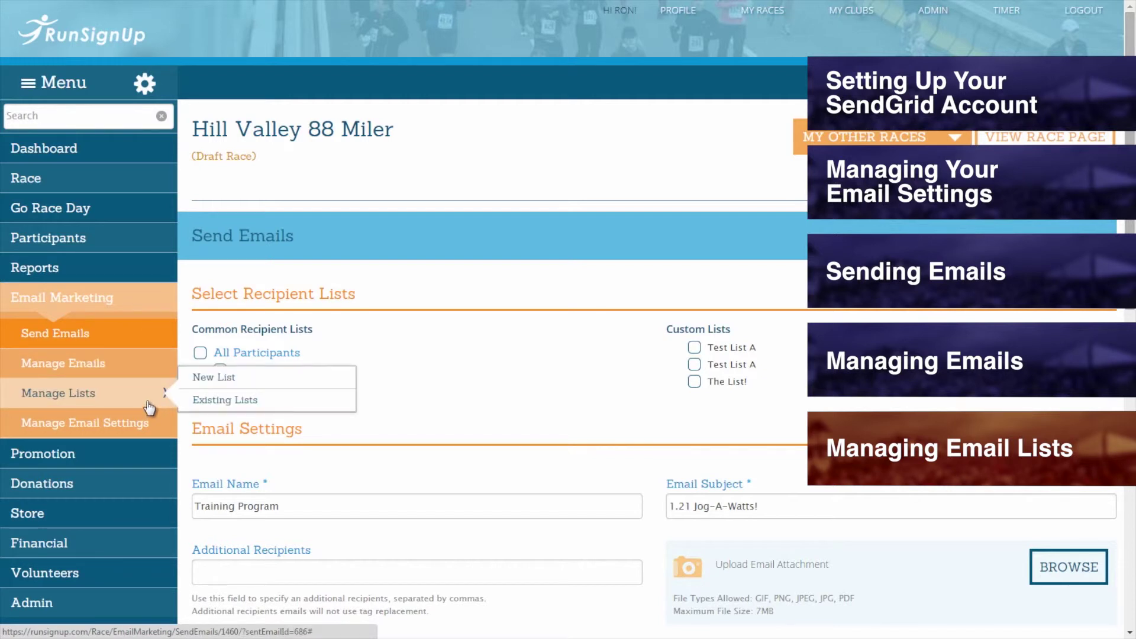
- Start a new list named 'Clock Tower Runners' covering All Events
{"action": "left_click", "coordinate": [208, 382]}
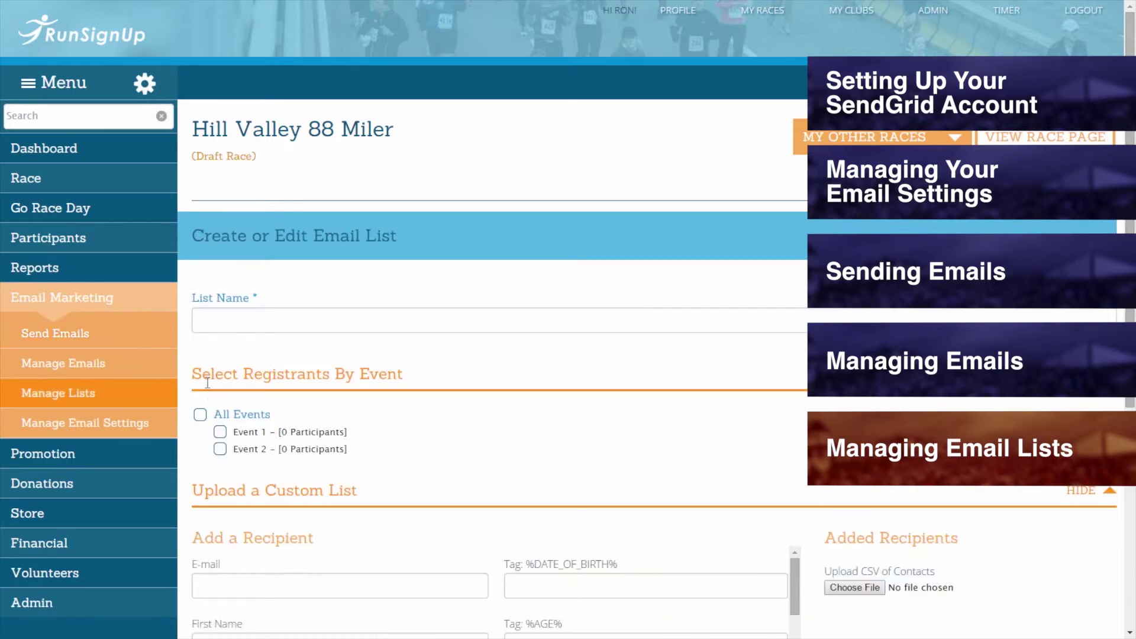
{"action": "left_click", "coordinate": [205, 316]}
{"action": "type", "text": "Clock Tower Runners"}
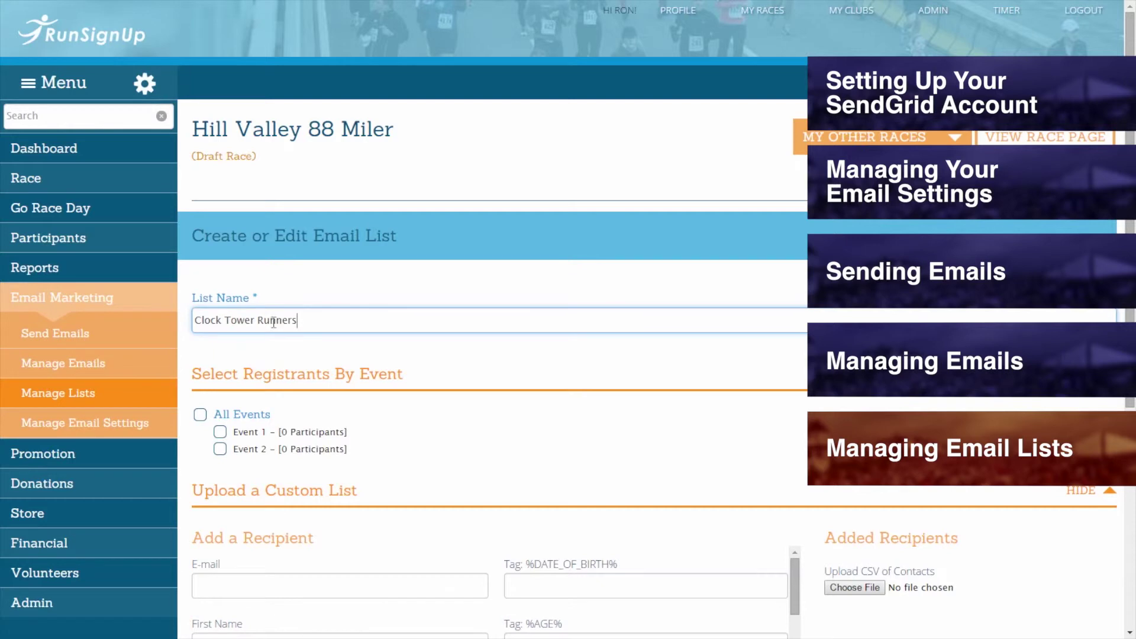
{"action": "middle_click", "coordinate": [229, 292]}
{"action": "scroll", "coordinate": [226, 289], "scroll_direction": "down", "scroll_amount": 3}
{"action": "scroll", "coordinate": [225, 287], "scroll_direction": "down", "scroll_amount": 1}
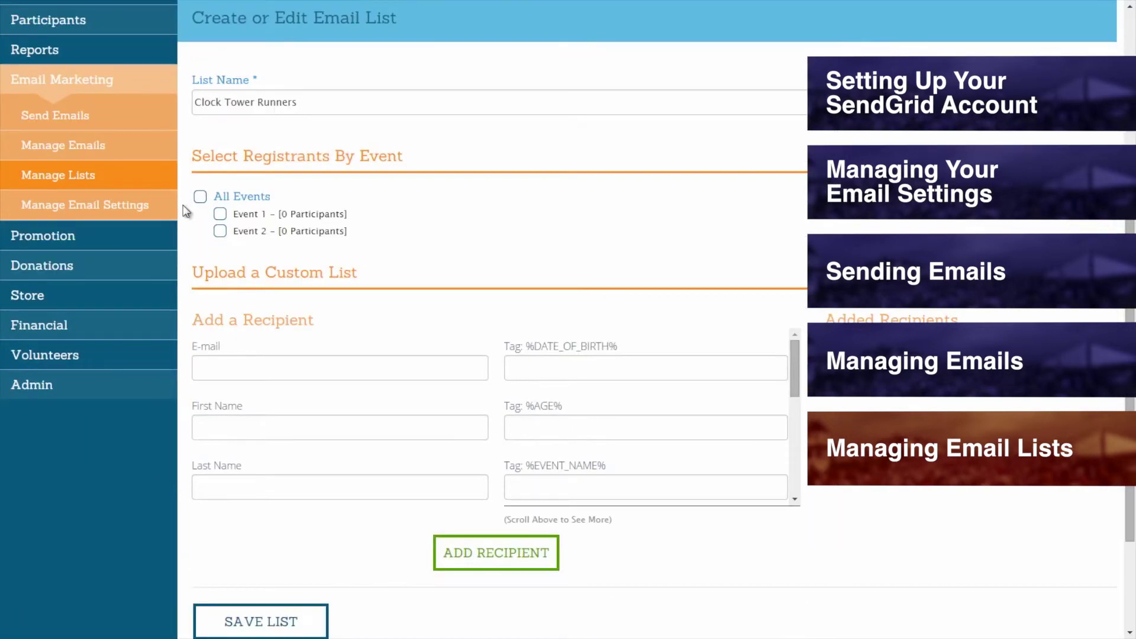
{"action": "left_click", "coordinate": [236, 214]}
{"action": "left_click", "coordinate": [255, 234]}
{"action": "left_click", "coordinate": [264, 235]}
{"action": "left_click", "coordinate": [237, 198]}
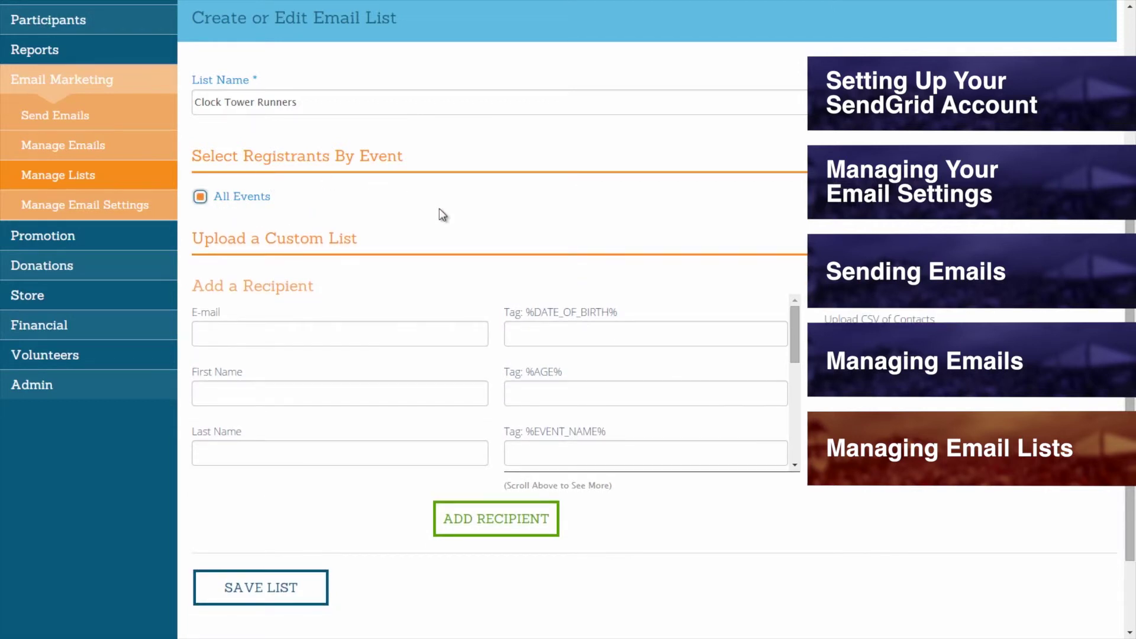
{"action": "scroll", "coordinate": [439, 208], "scroll_direction": "down", "scroll_amount": 2}
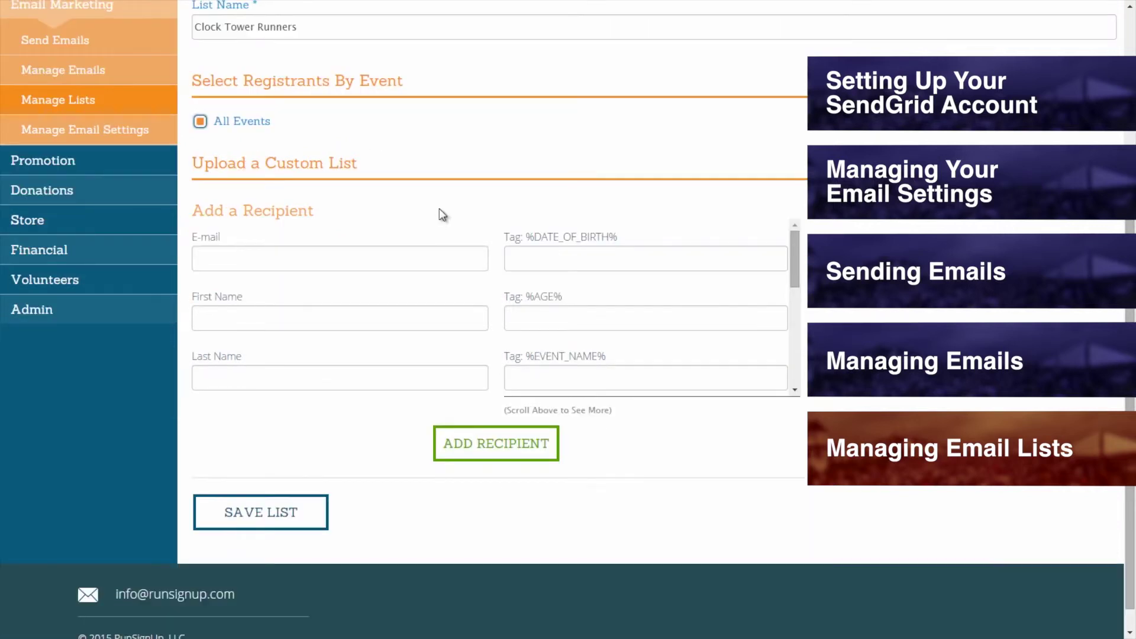
- Add a recipient with their e-mail, first and last name, then save the list
{"action": "left_click", "coordinate": [351, 254]}
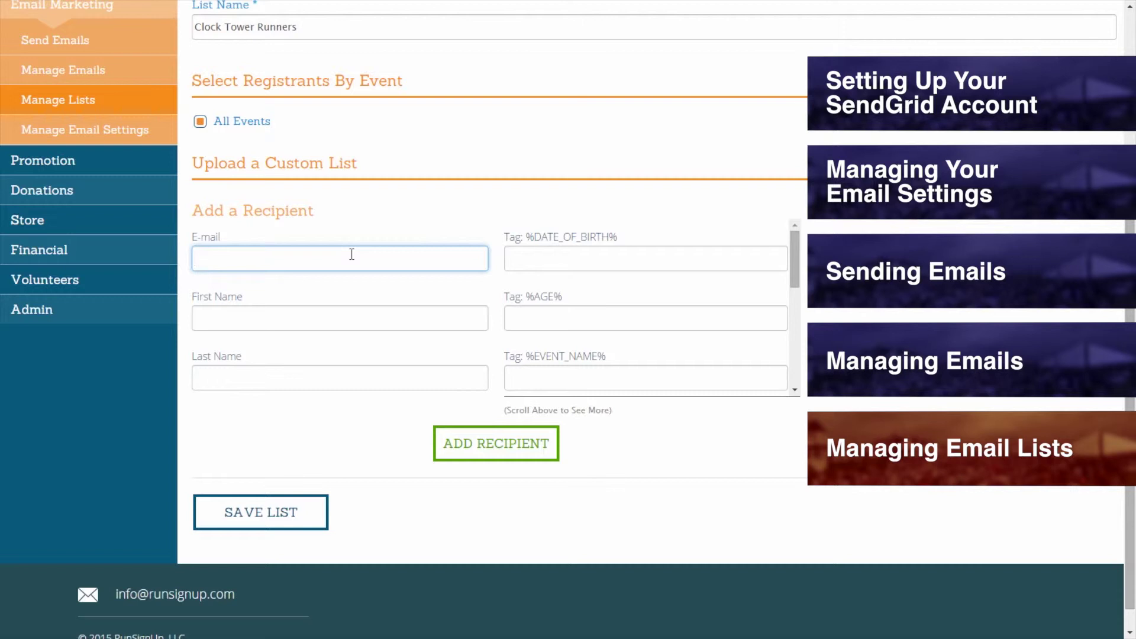
{"action": "left_click", "coordinate": [350, 318]}
{"action": "type", "text": "Ron"}
{"action": "left_click", "coordinate": [349, 373]}
{"action": "type", "text": "Synup"}
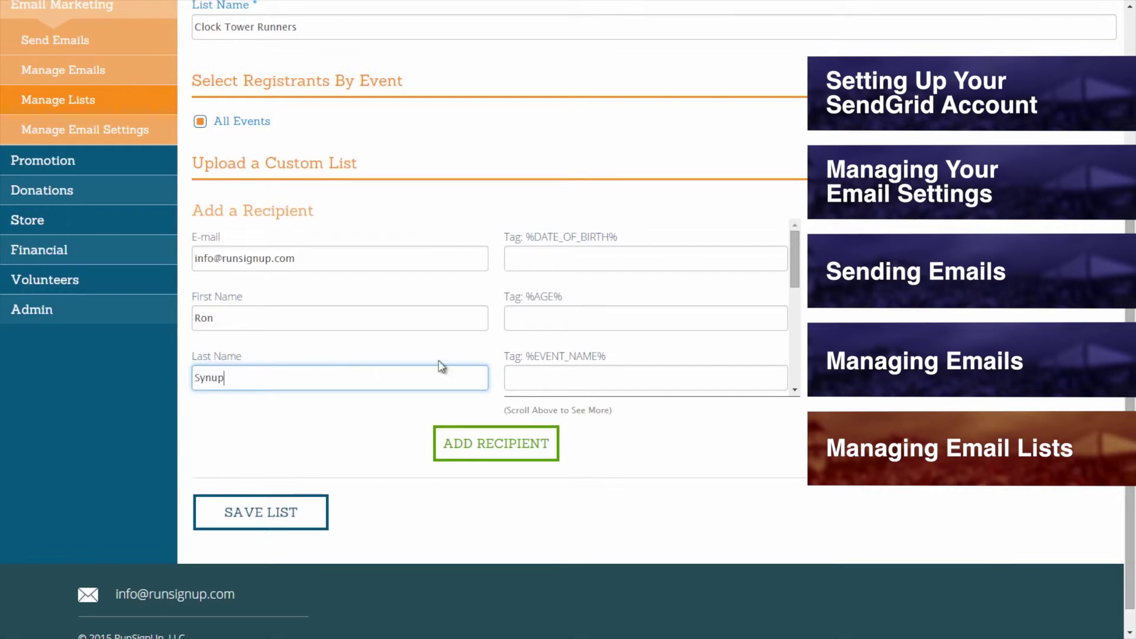
{"action": "scroll", "coordinate": [566, 286], "scroll_direction": "down", "scroll_amount": 5}
{"action": "scroll", "coordinate": [565, 286], "scroll_direction": "down", "scroll_amount": 3}
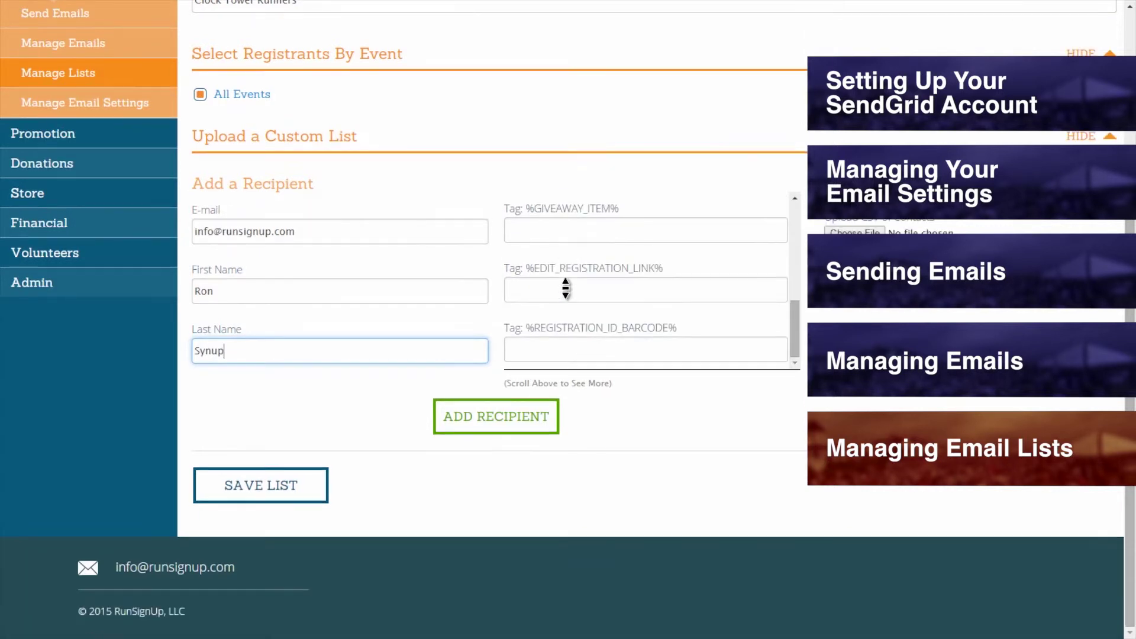
{"action": "left_click_drag", "start_coordinate": [792, 323], "coordinate": [785, 191]}
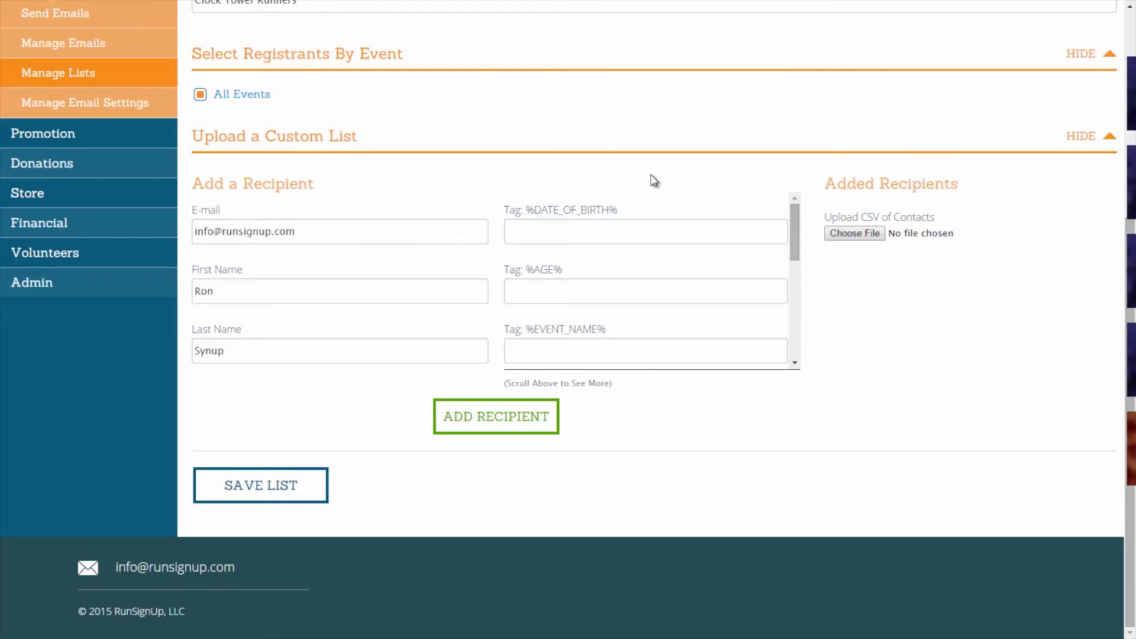
{"action": "left_click", "coordinate": [506, 434]}
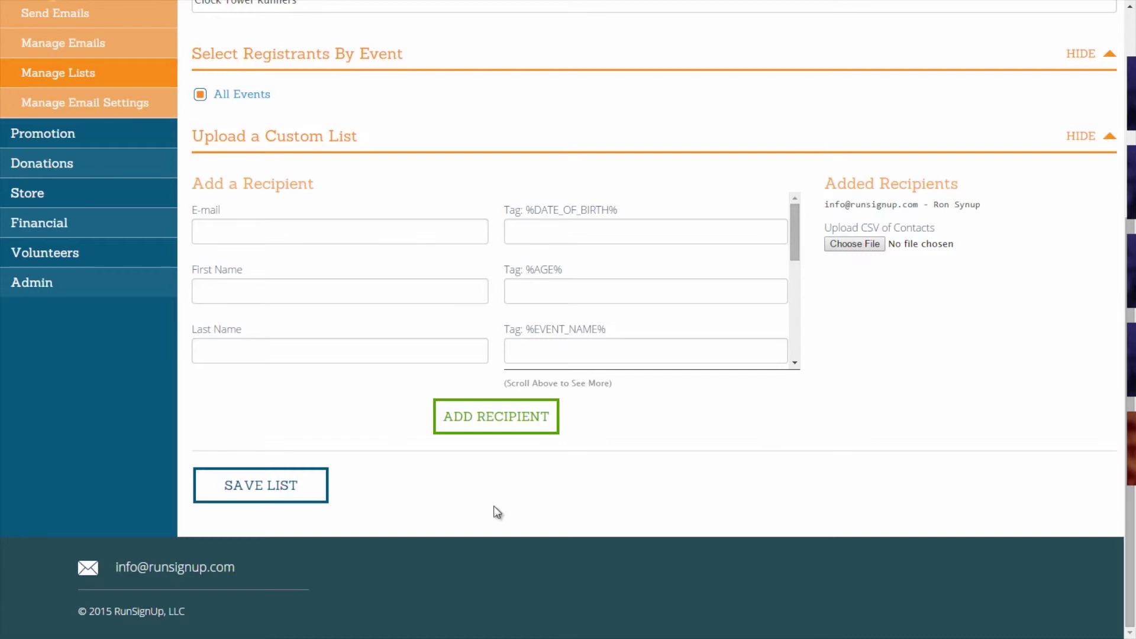
{"action": "left_click", "coordinate": [275, 484]}
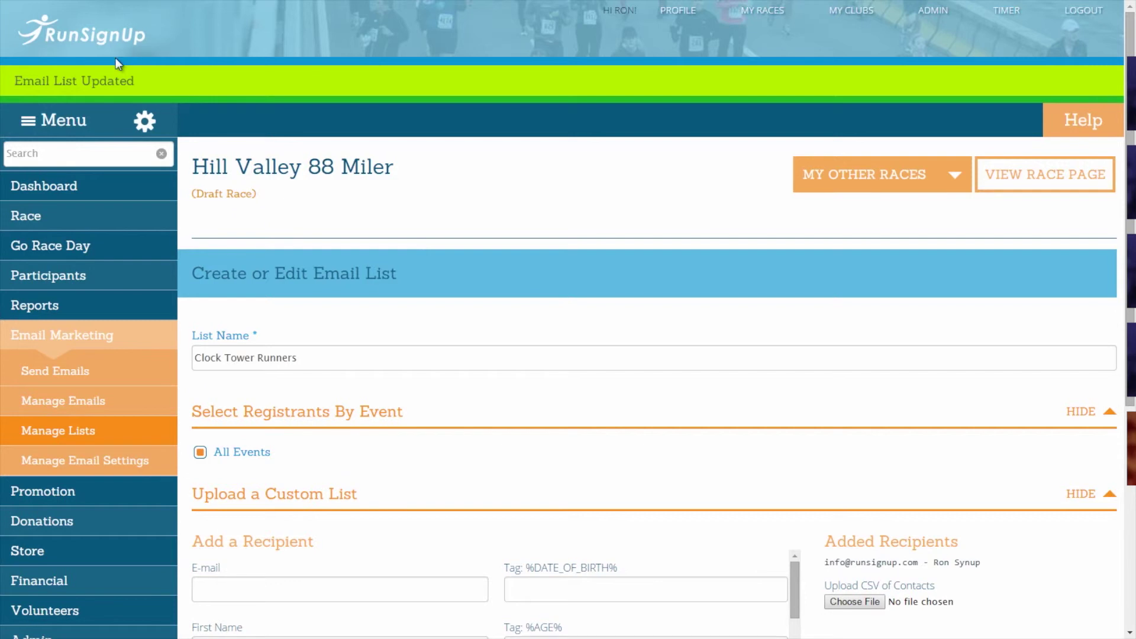
- Load 000-Imports.csv and map its Surname, Date of Birth and Age columns
{"action": "scroll", "coordinate": [434, 162], "scroll_direction": "down", "scroll_amount": 6}
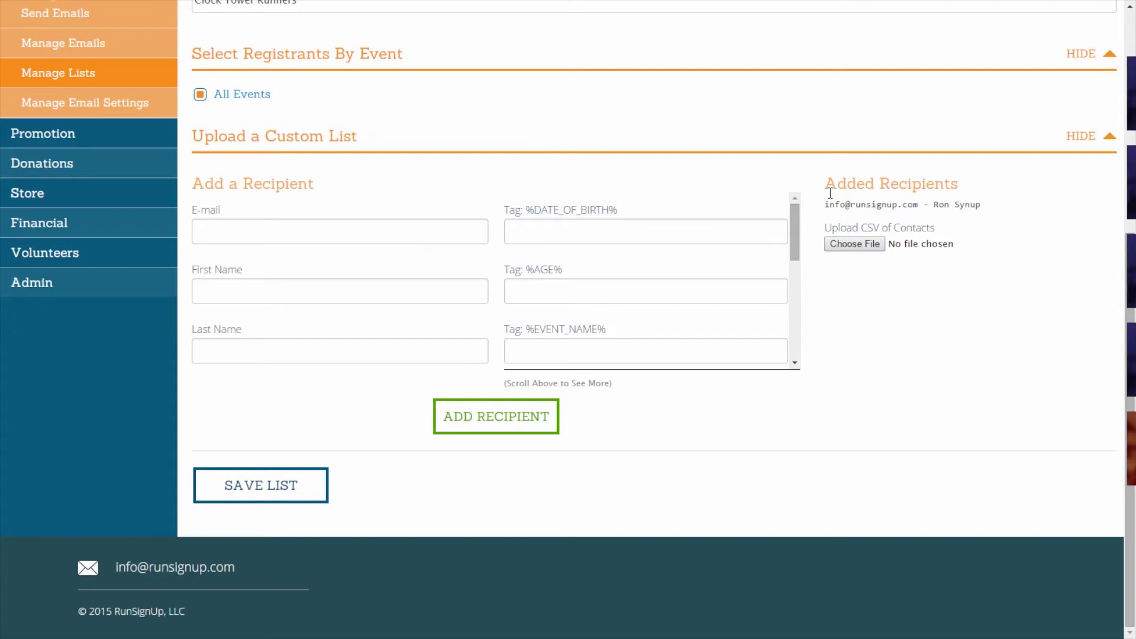
{"action": "left_click", "coordinate": [880, 245]}
{"action": "double_click", "coordinate": [202, 97]}
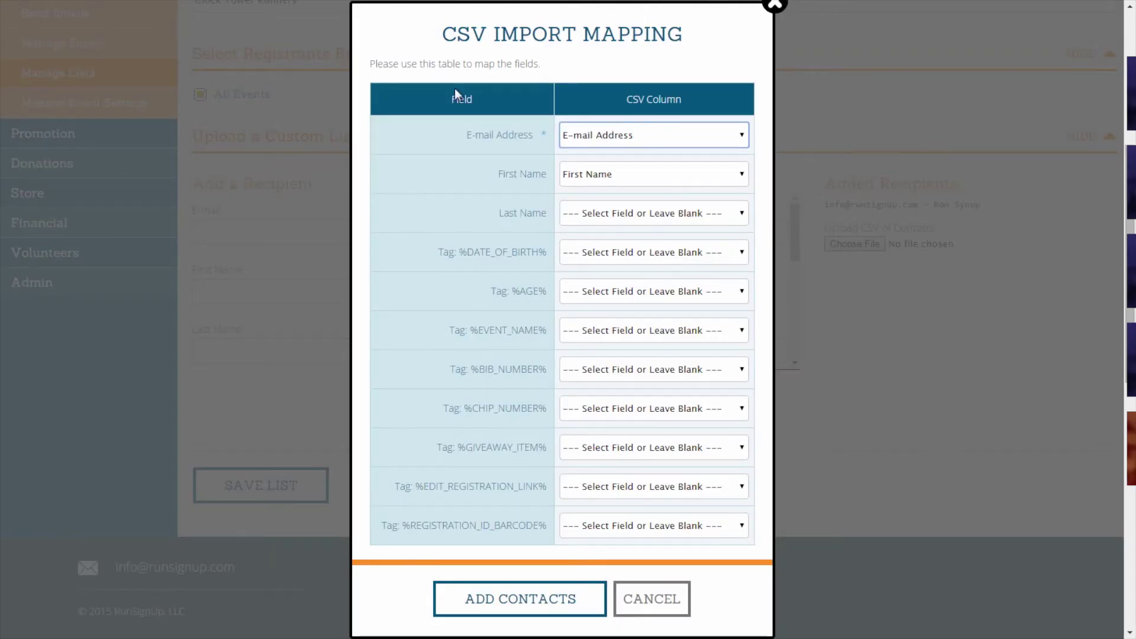
{"action": "left_click", "coordinate": [579, 216]}
{"action": "left_click", "coordinate": [582, 278]}
{"action": "left_click", "coordinate": [647, 254]}
{"action": "left_click", "coordinate": [592, 497]}
{"action": "left_click", "coordinate": [592, 291]}
{"action": "left_click", "coordinate": [581, 550]}
- Map the Event, Bib, Chip No. and T-Shirt columns, import the contacts and save
{"action": "left_click", "coordinate": [654, 330]}
{"action": "left_click", "coordinate": [576, 594]}
{"action": "left_click", "coordinate": [654, 370]}
{"action": "left_click", "coordinate": [569, 127]}
{"action": "left_click", "coordinate": [583, 178]}
{"action": "left_click", "coordinate": [654, 447]}
{"action": "left_click", "coordinate": [580, 426]}
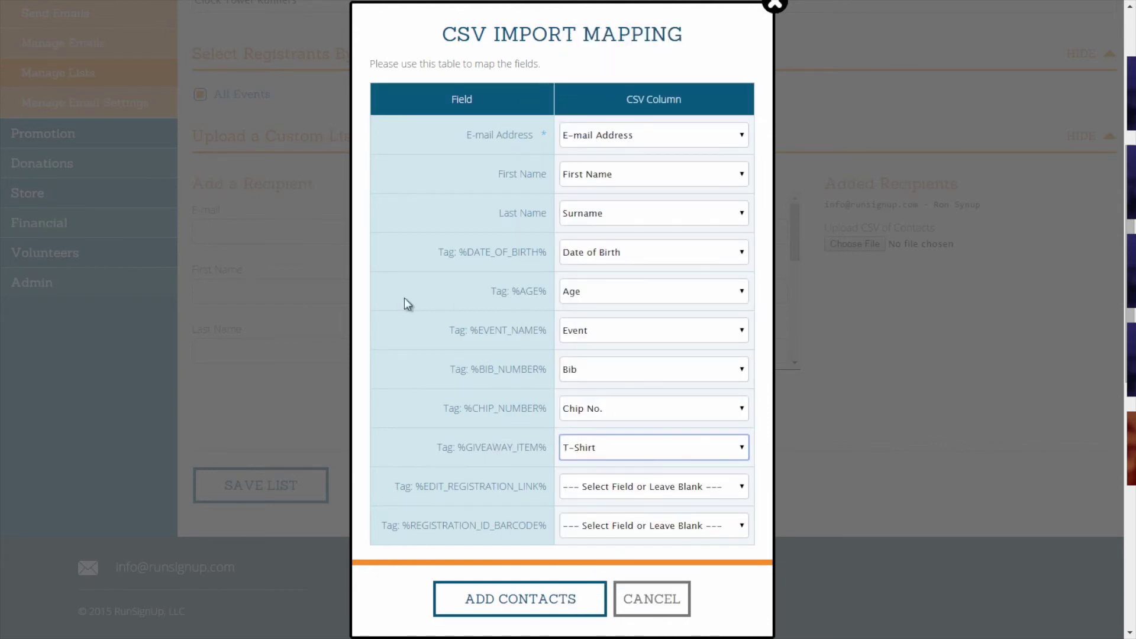
{"action": "left_click", "coordinate": [552, 612]}
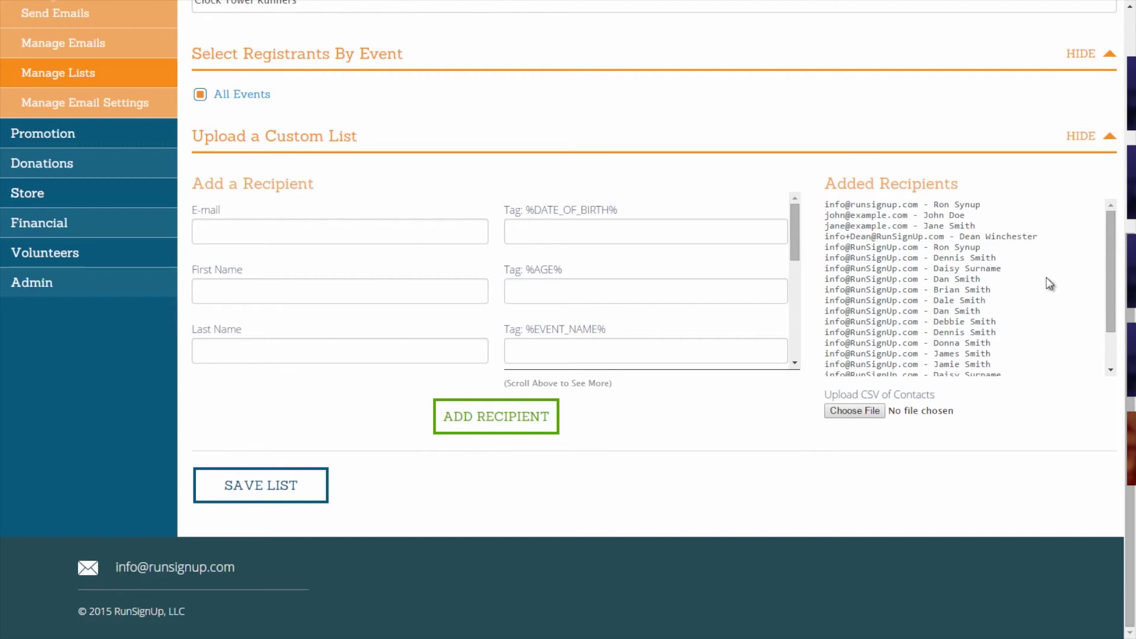
{"action": "left_click_drag", "start_coordinate": [1115, 274], "coordinate": [1108, 248]}
{"action": "left_click", "coordinate": [306, 485]}
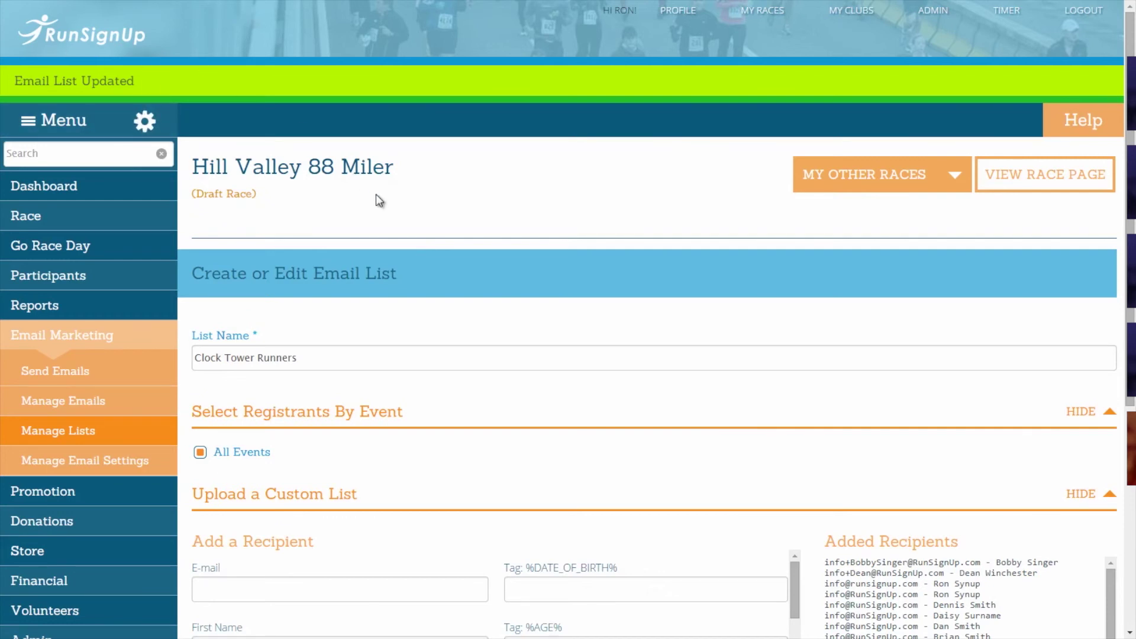
- Reopen Clock Tower Runners from Existing Lists and review its recipients
{"action": "left_click", "coordinate": [134, 339]}
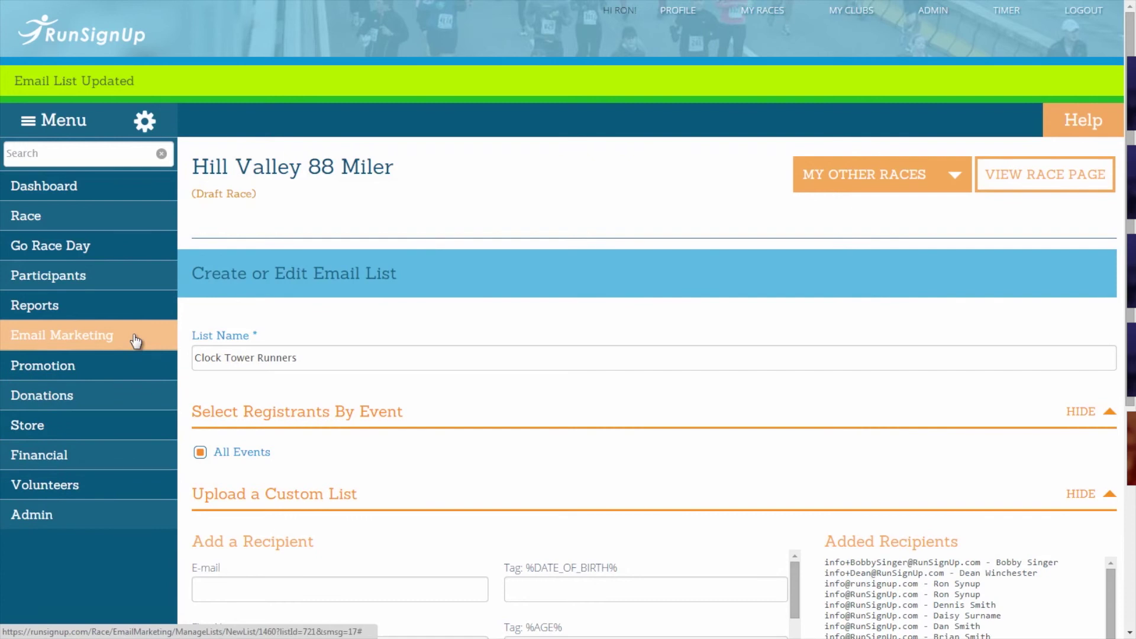
{"action": "left_click", "coordinate": [135, 340]}
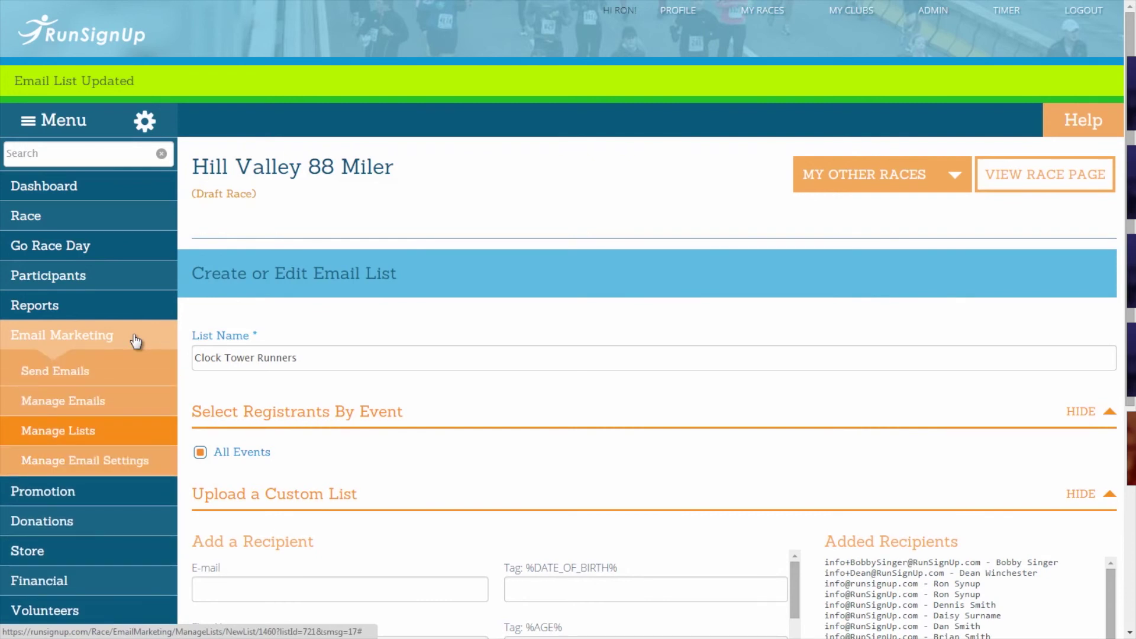
{"action": "mouse_move", "coordinate": [146, 436]}
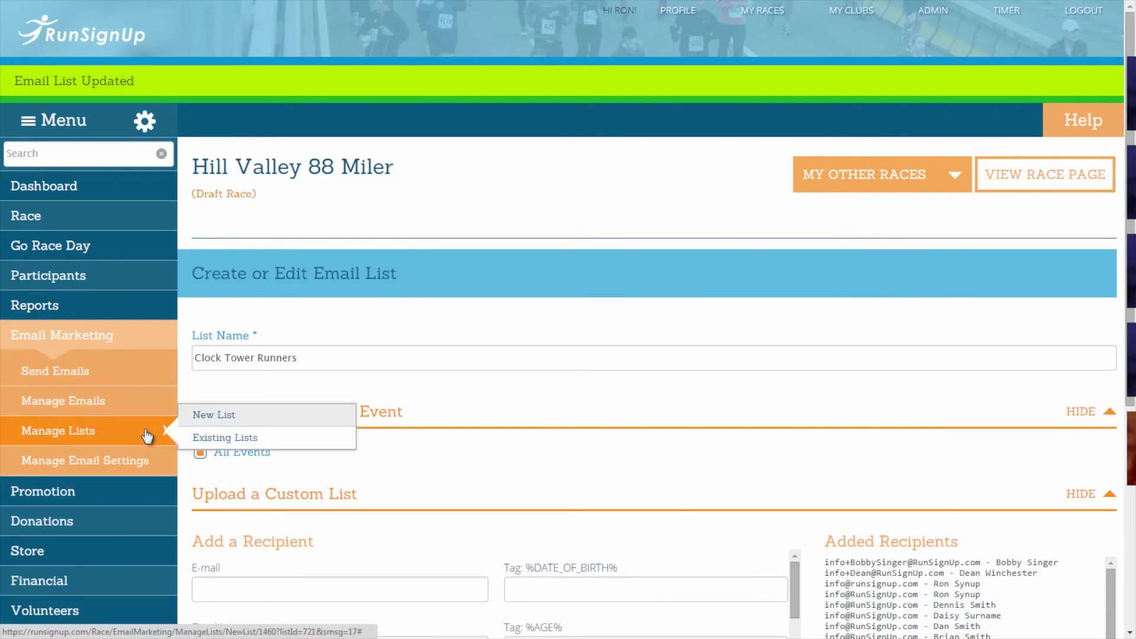
{"action": "left_click", "coordinate": [199, 440]}
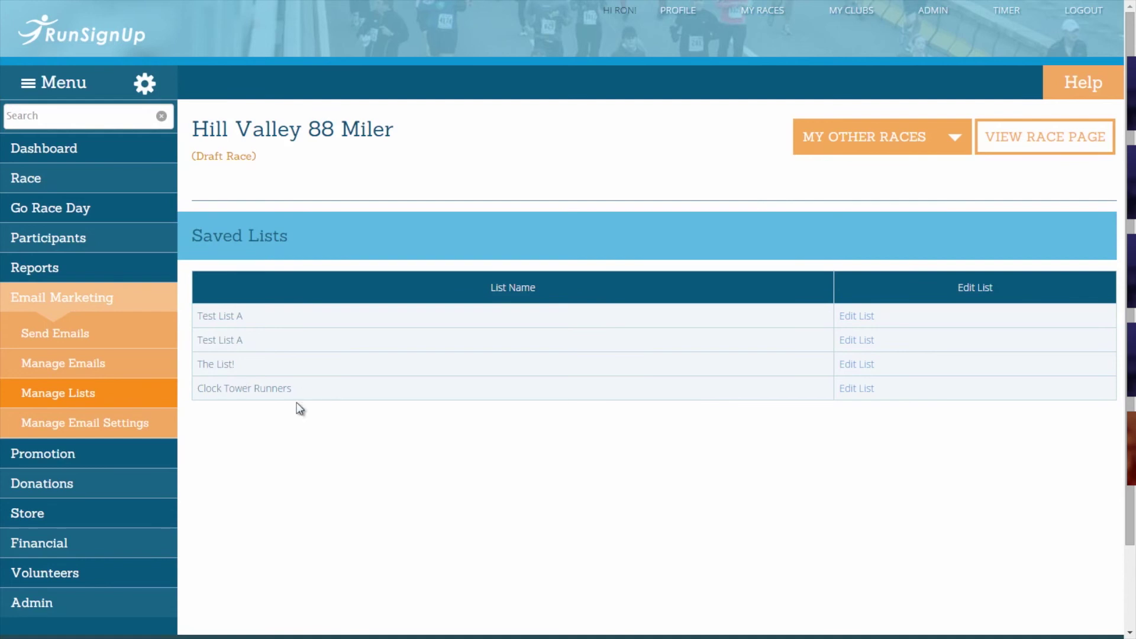
{"action": "left_click", "coordinate": [850, 390]}
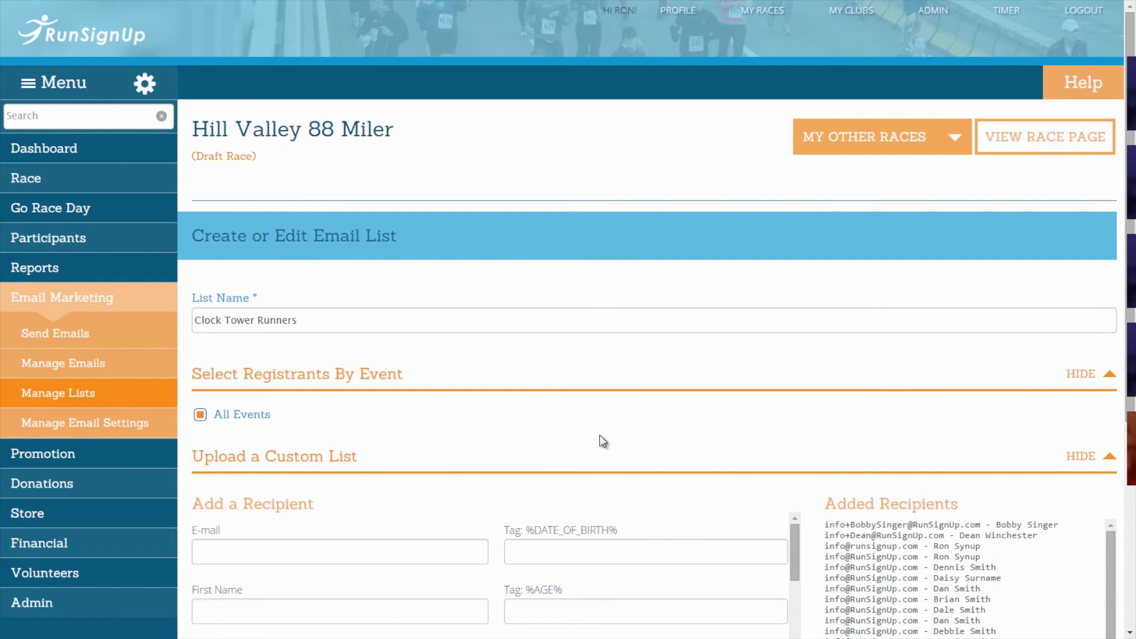
{"action": "scroll", "coordinate": [601, 438], "scroll_direction": "down", "scroll_amount": 5}
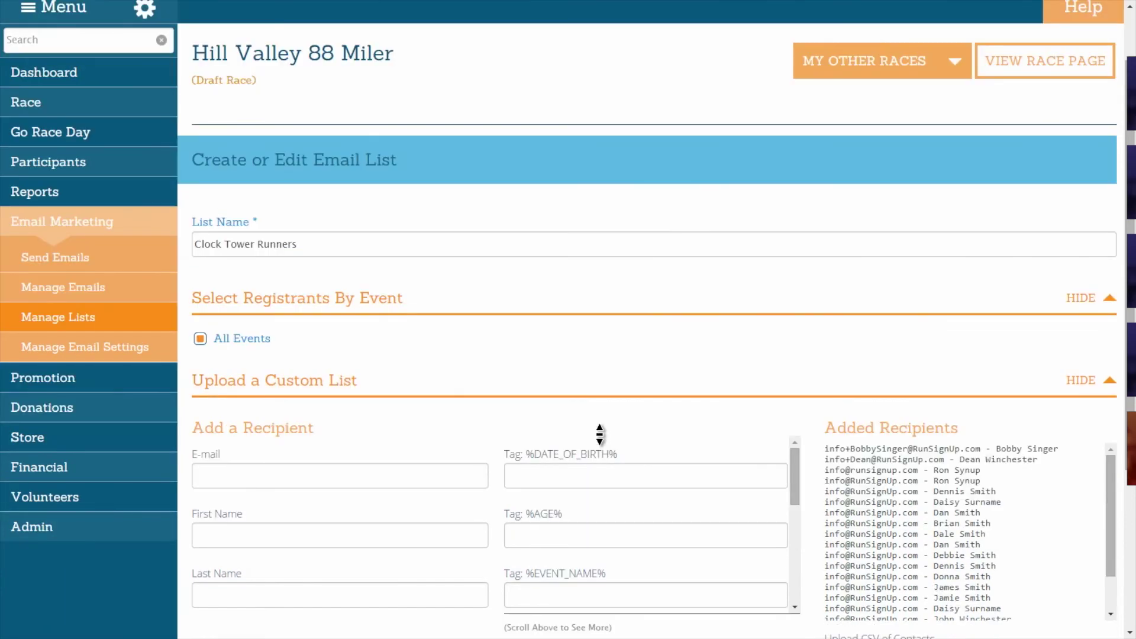